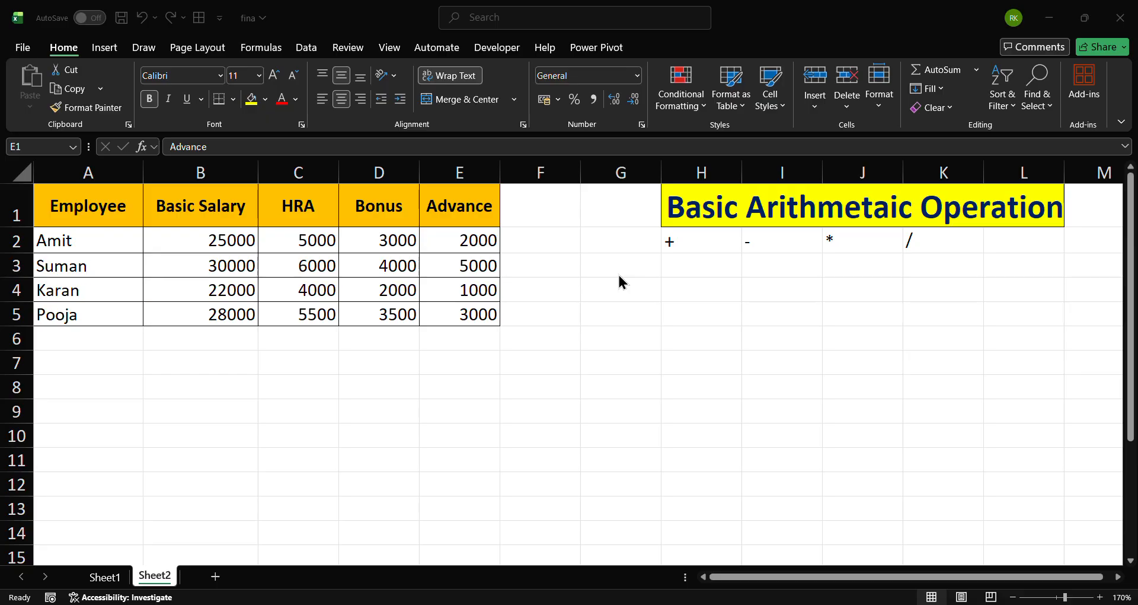
Examine the employee salary table and the arithmetic operator symbols listed beside it
{"action": "left_click", "coordinate": [821, 241]}
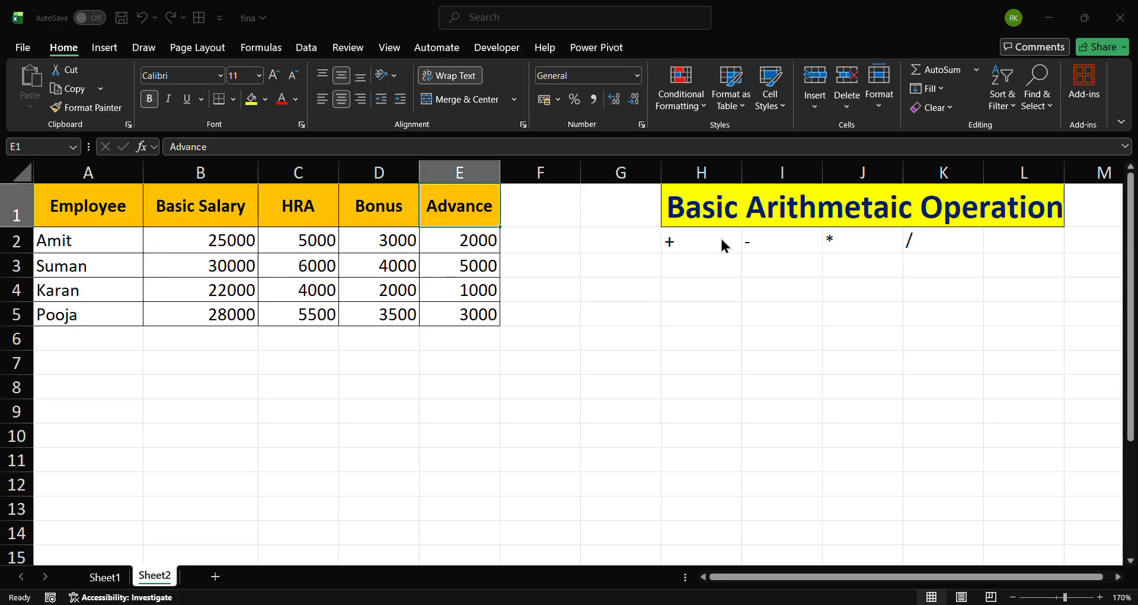
{"action": "left_click", "coordinate": [695, 268]}
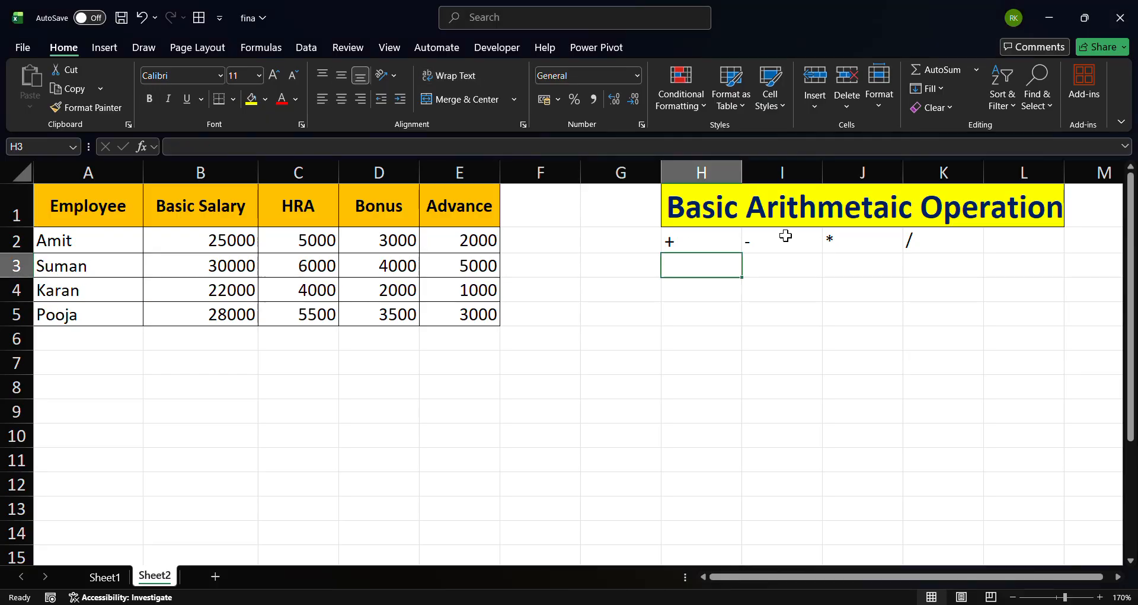
{"action": "left_click", "coordinate": [679, 230]}
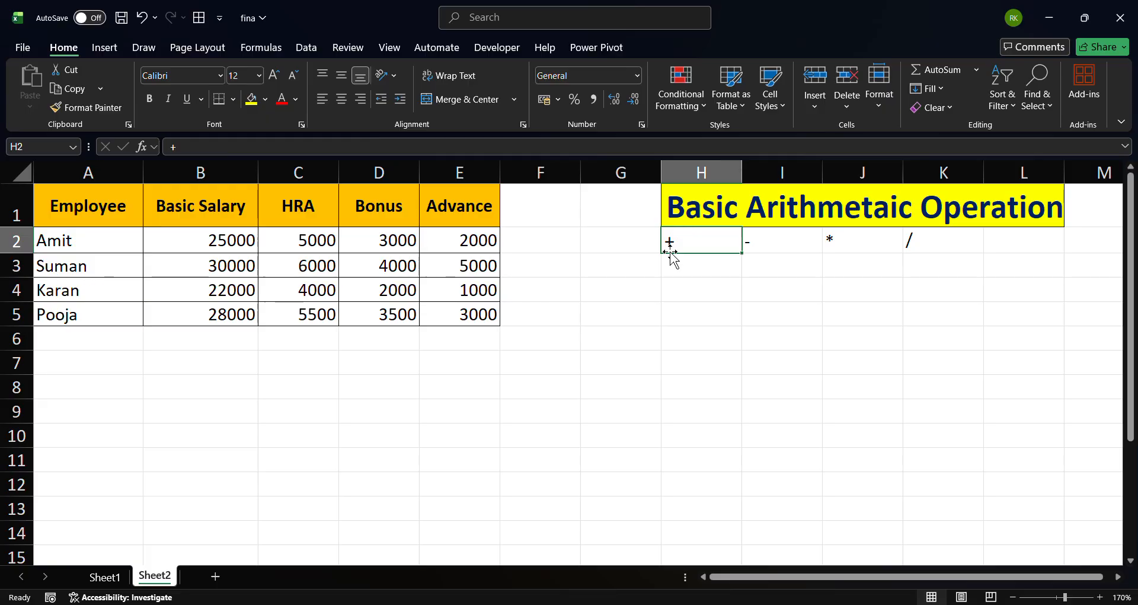
{"action": "left_click", "coordinate": [788, 245]}
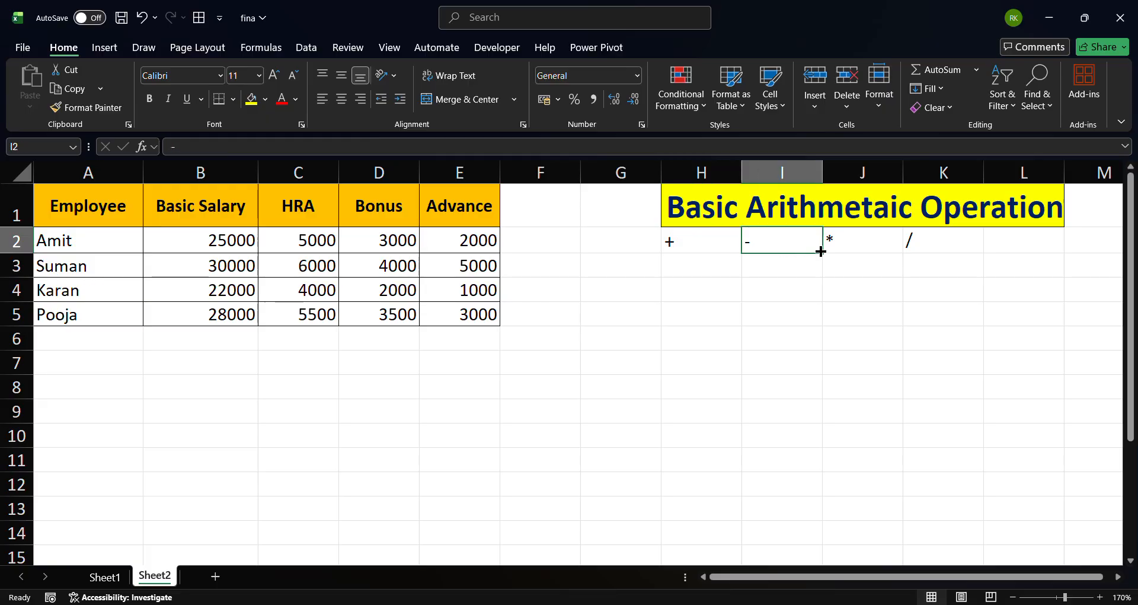
{"action": "left_click", "coordinate": [881, 247]}
{"action": "left_click", "coordinate": [934, 246]}
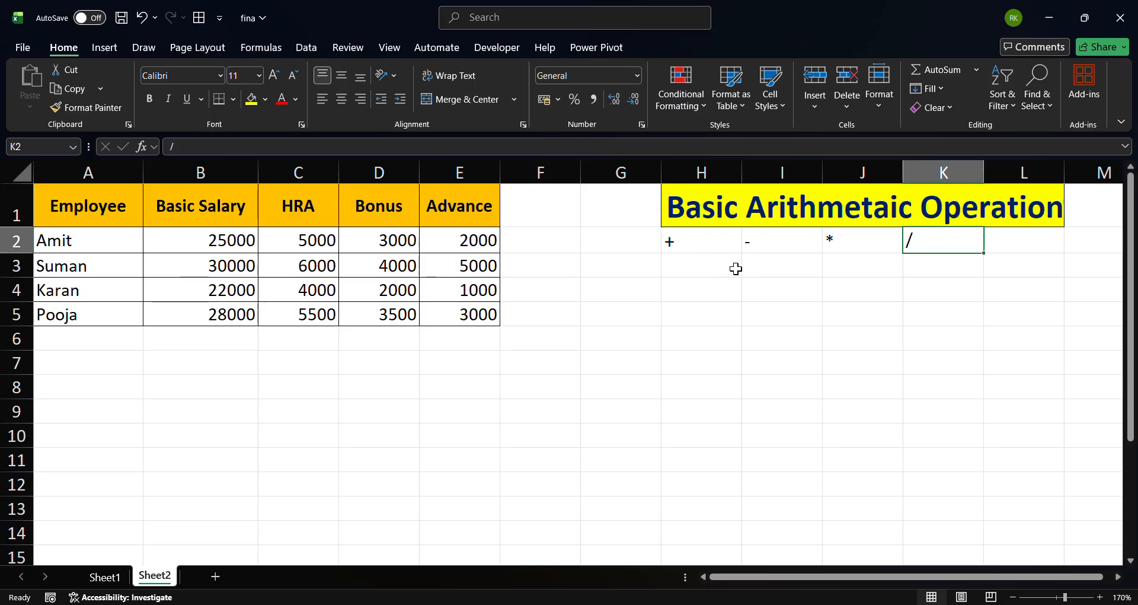
{"action": "left_click", "coordinate": [687, 288]}
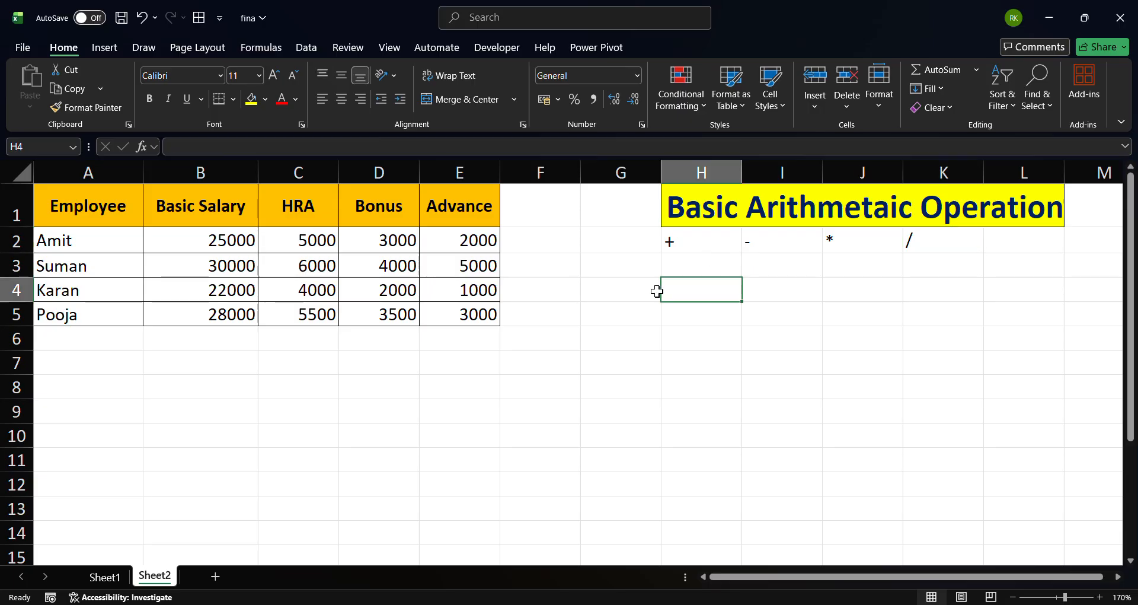
{"action": "left_click", "coordinate": [563, 317]}
{"action": "left_click", "coordinate": [557, 350]}
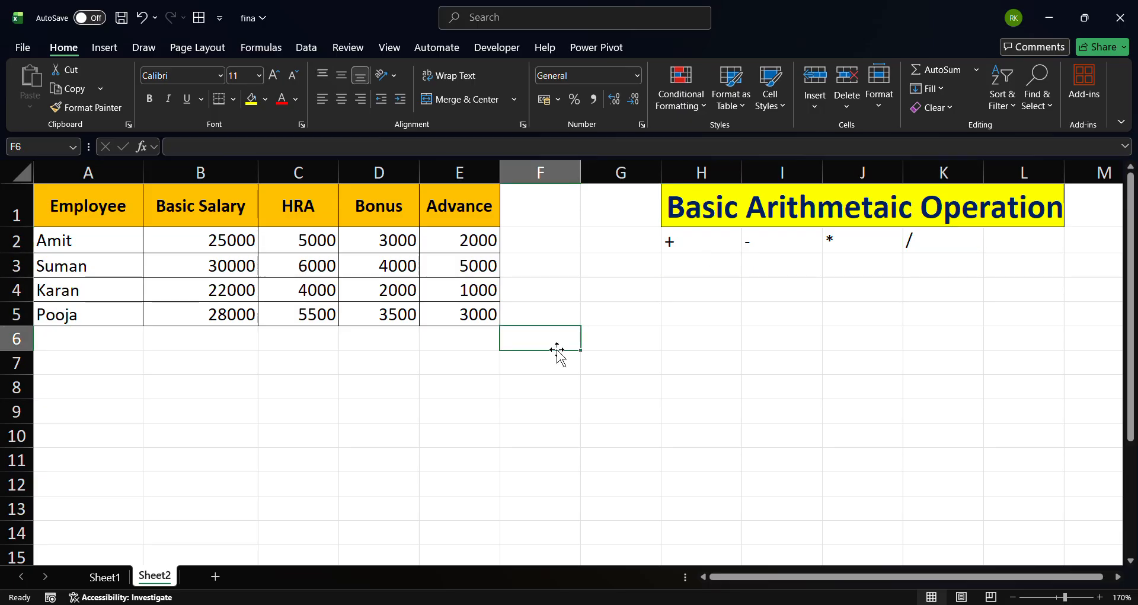
{"action": "left_click", "coordinate": [551, 360]}
{"action": "left_click", "coordinate": [468, 359]}
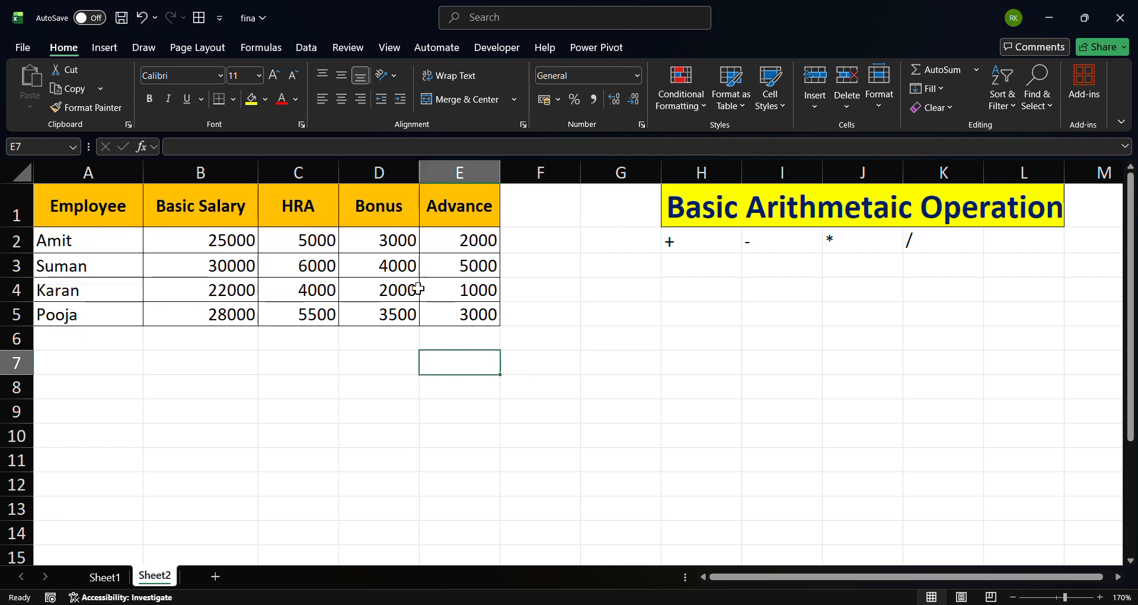
{"action": "left_click", "coordinate": [113, 207]}
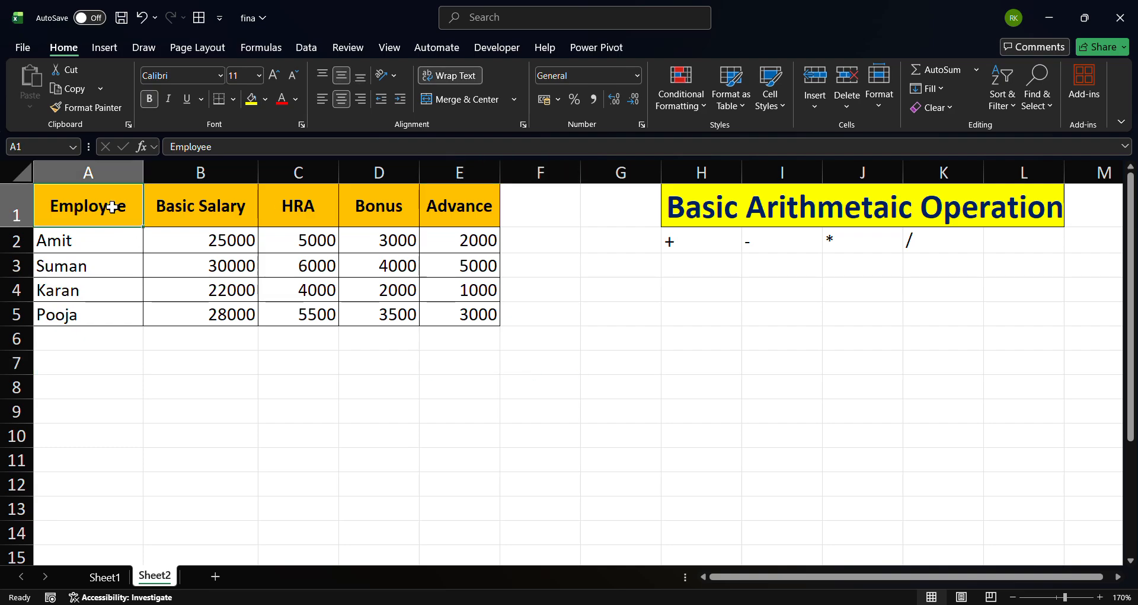
{"action": "left_click", "coordinate": [205, 217]}
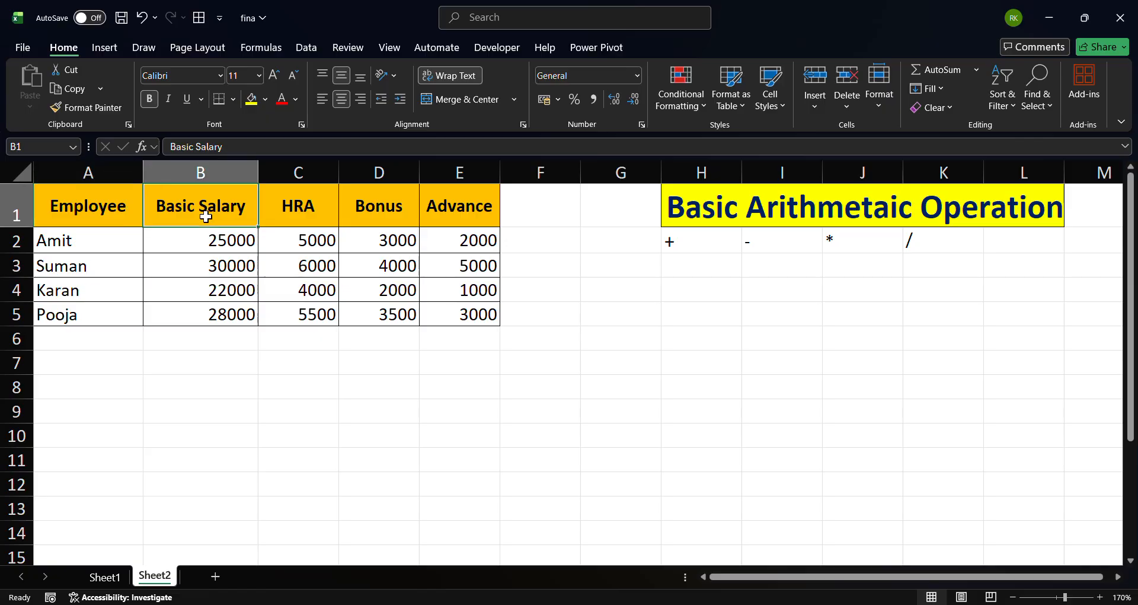
{"action": "left_click", "coordinate": [683, 238]}
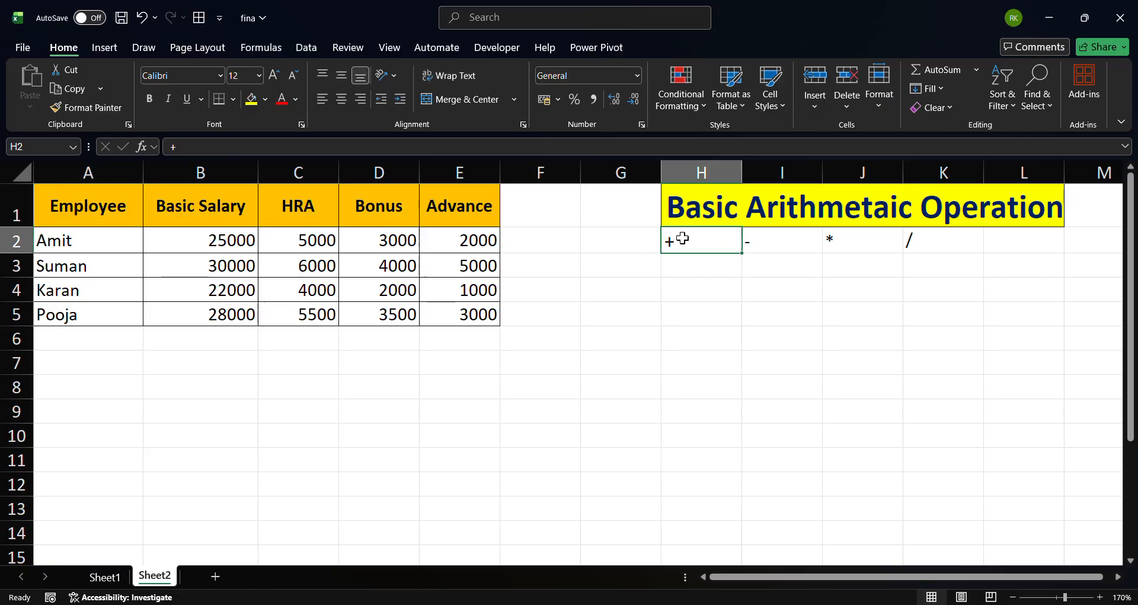
{"action": "left_click", "coordinate": [234, 240]}
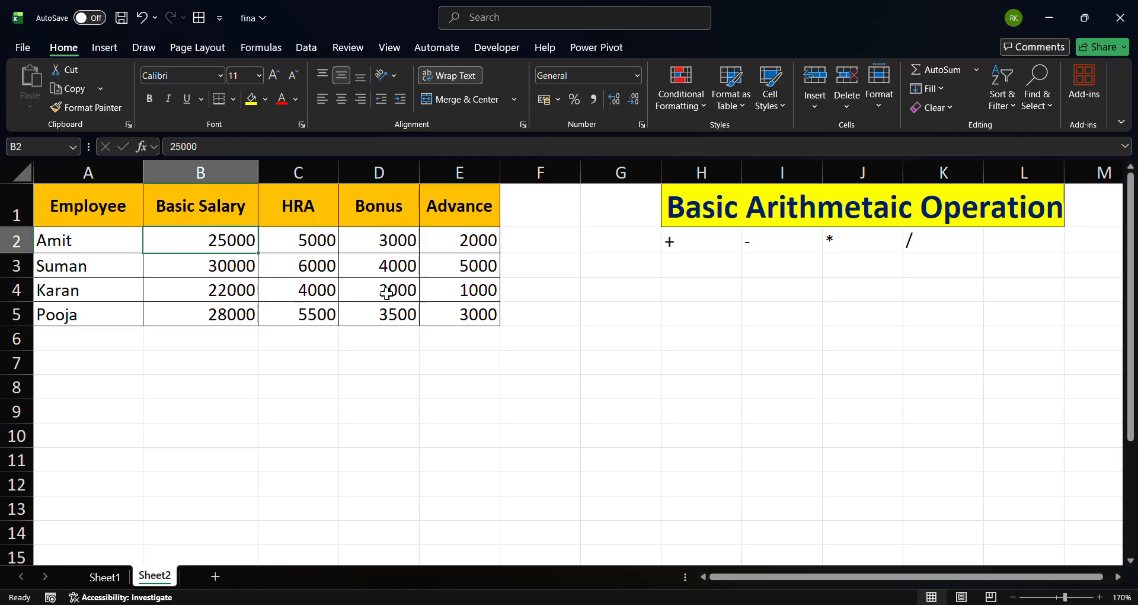
In F2, enter a formula adding Basic Salary, HRA and Bonus: =B2+C2+D2
{"action": "left_click", "coordinate": [550, 242]}
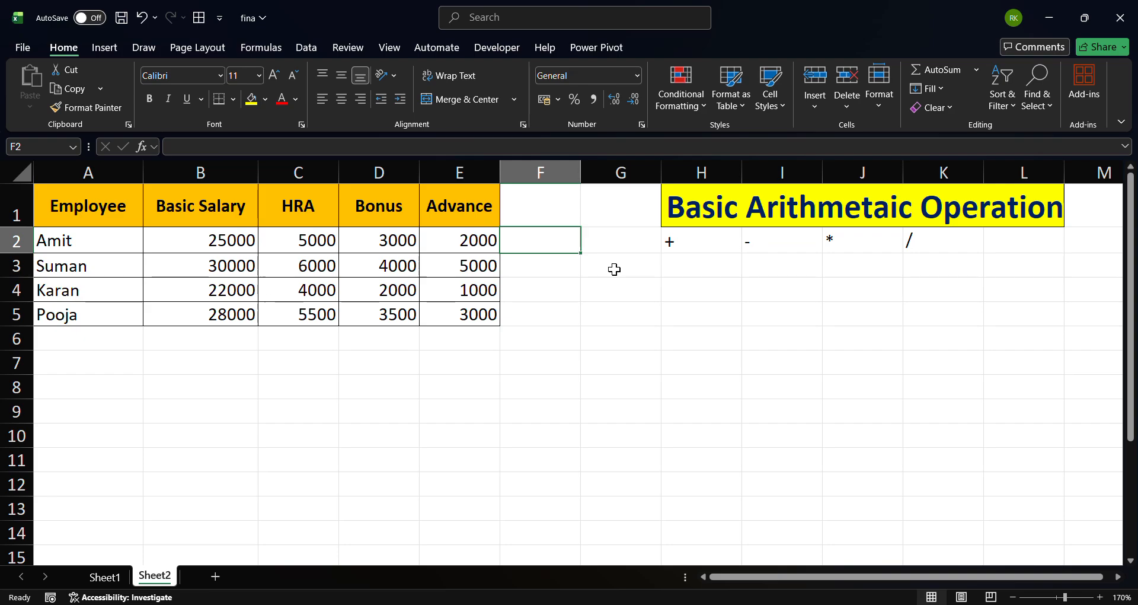
{"action": "type", "text": "="}
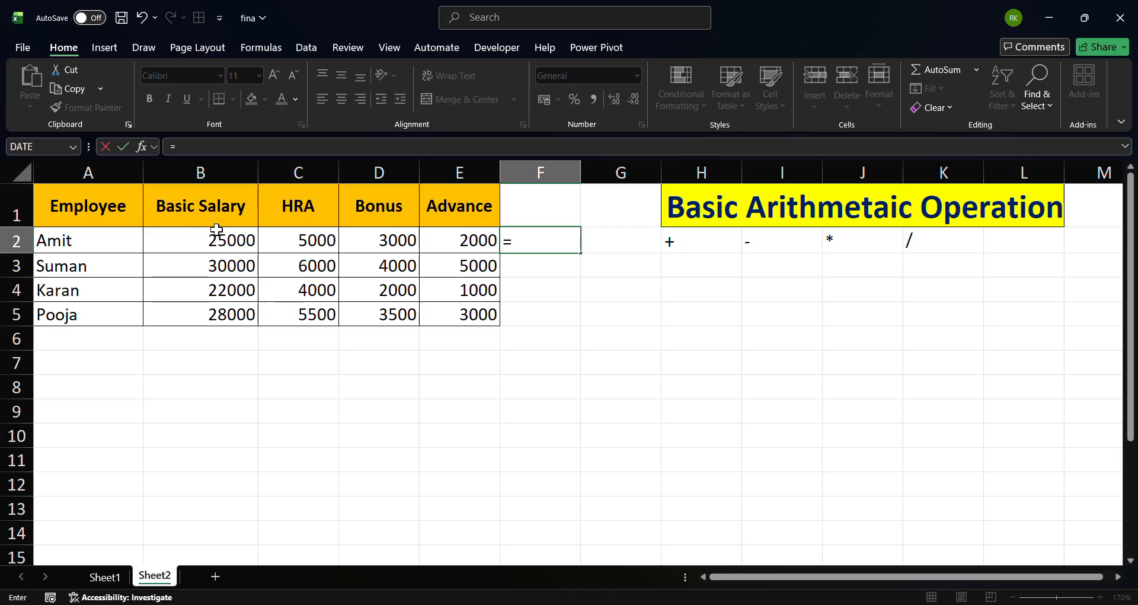
{"action": "left_click", "coordinate": [215, 241]}
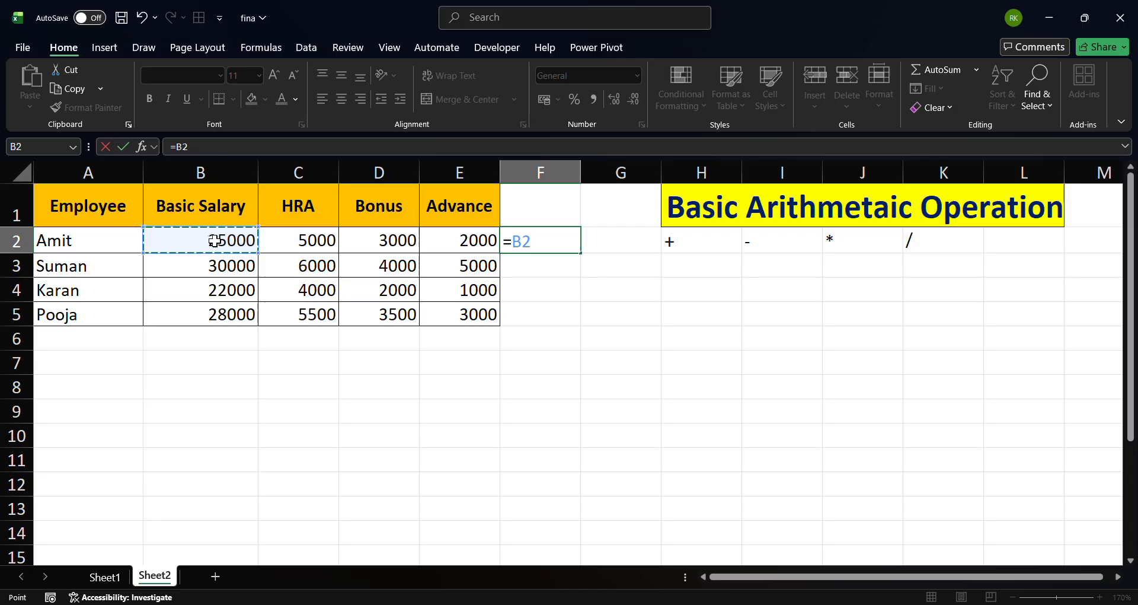
{"action": "type", "text": "+"}
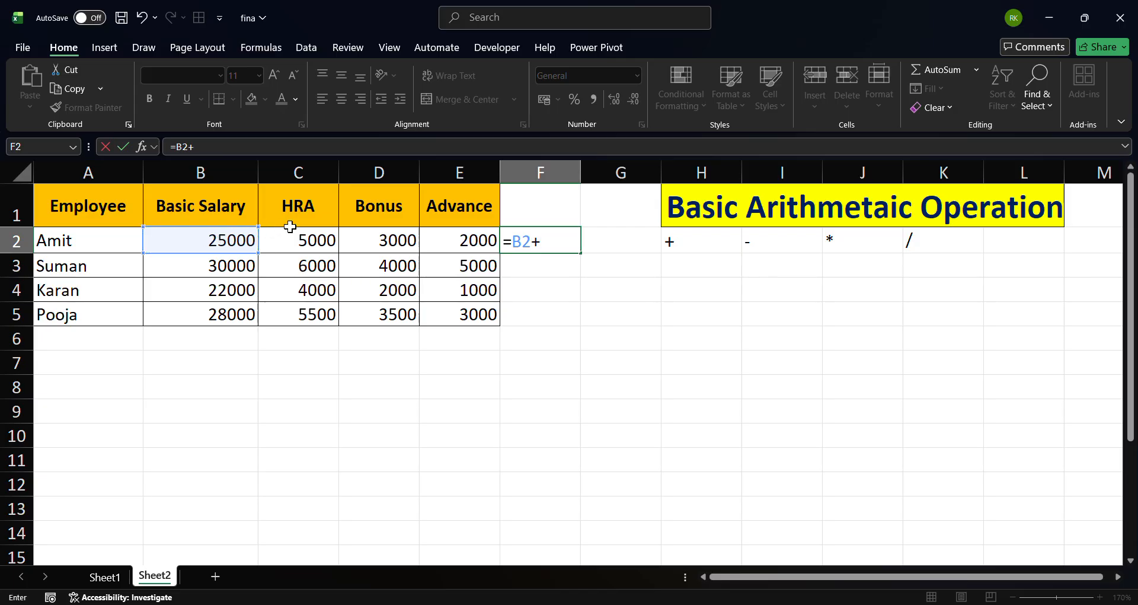
{"action": "left_click", "coordinate": [302, 240]}
{"action": "type", "text": "+"}
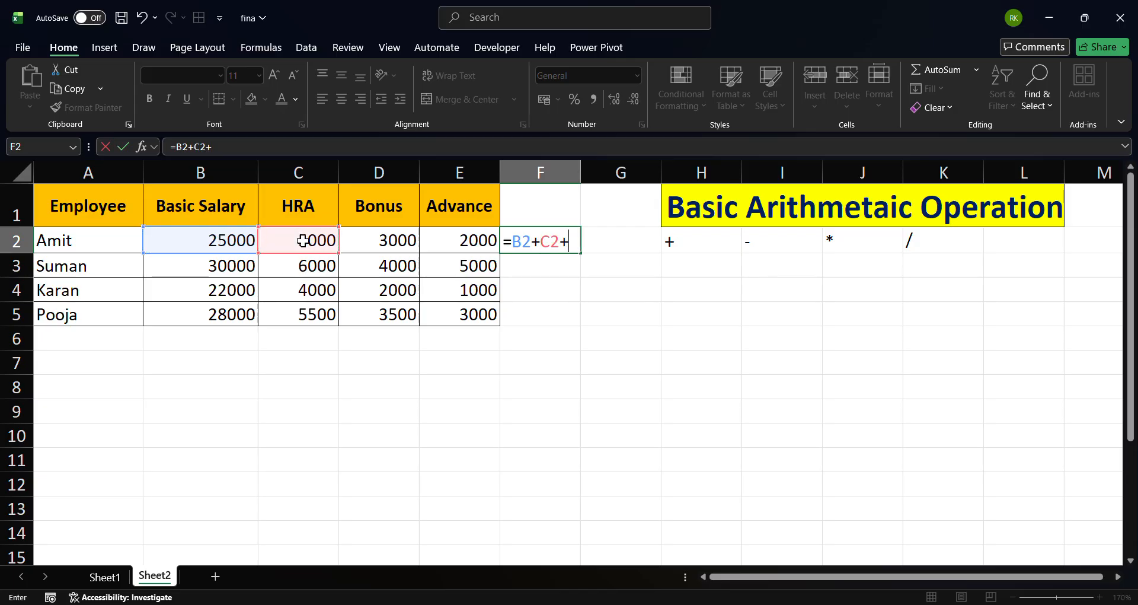
{"action": "left_click", "coordinate": [388, 249]}
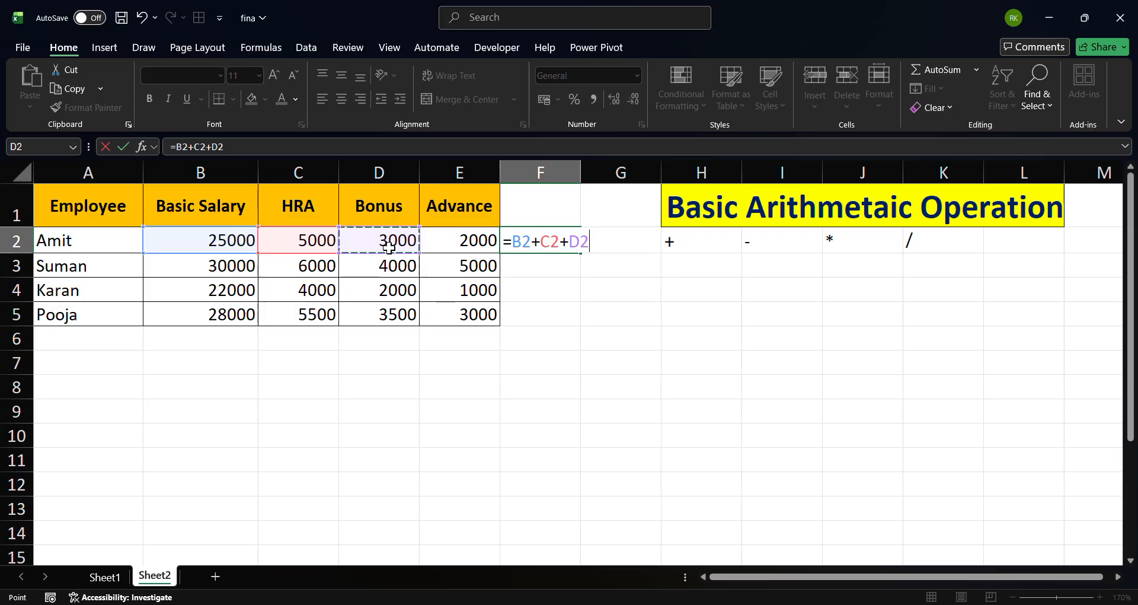
{"action": "key", "text": "Return"}
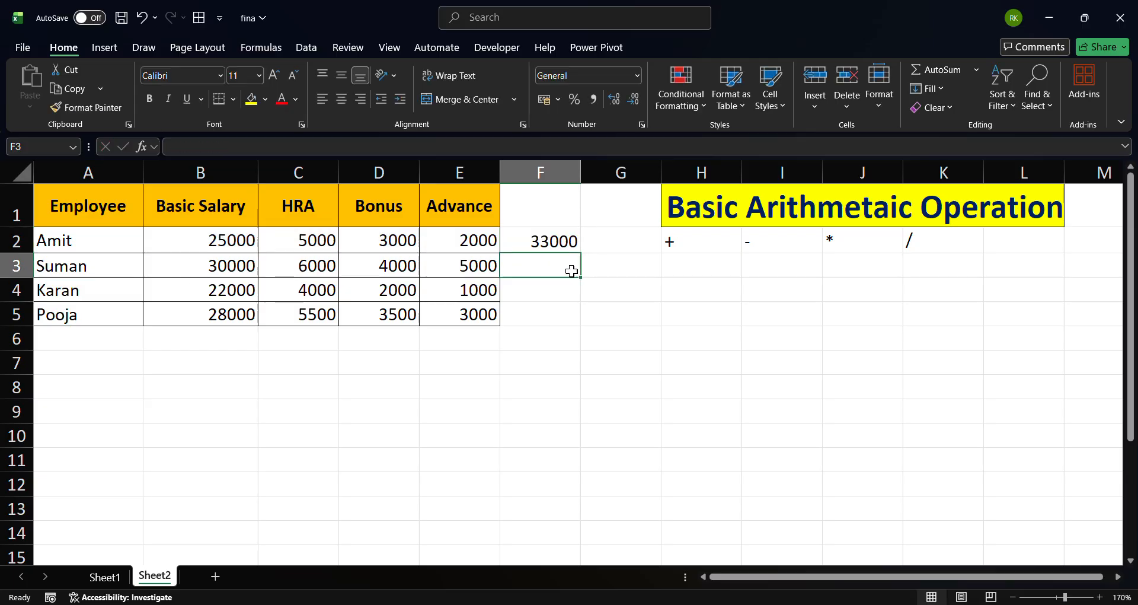
Review the F2 formula against the Basic Salary, HRA and Bonus cells it references
{"action": "key", "text": "Up"}
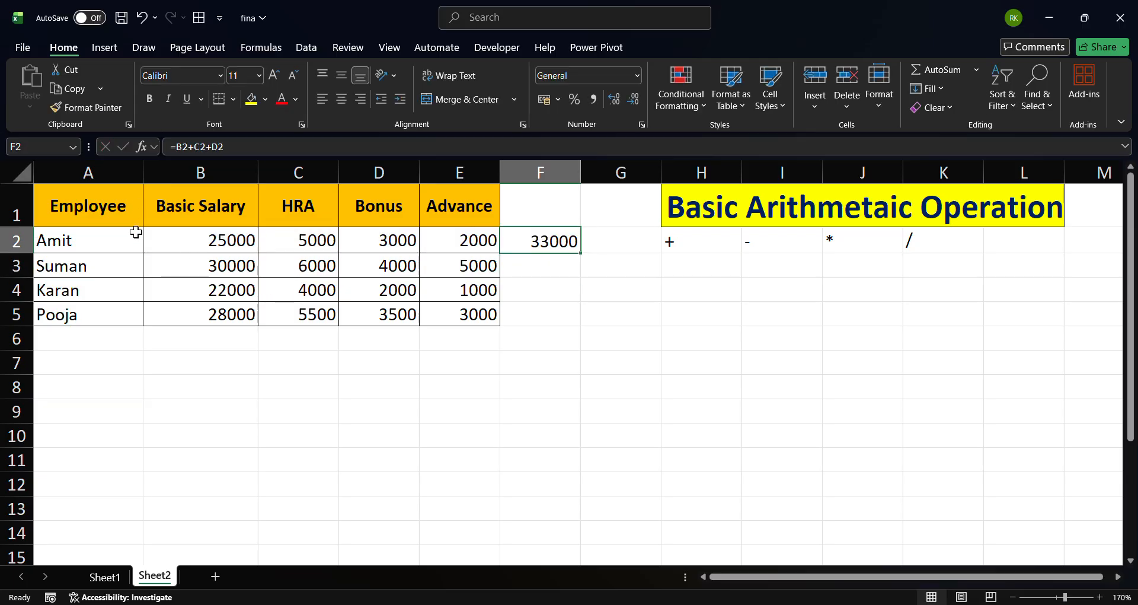
{"action": "left_click", "coordinate": [208, 247]}
{"action": "left_click", "coordinate": [299, 241]}
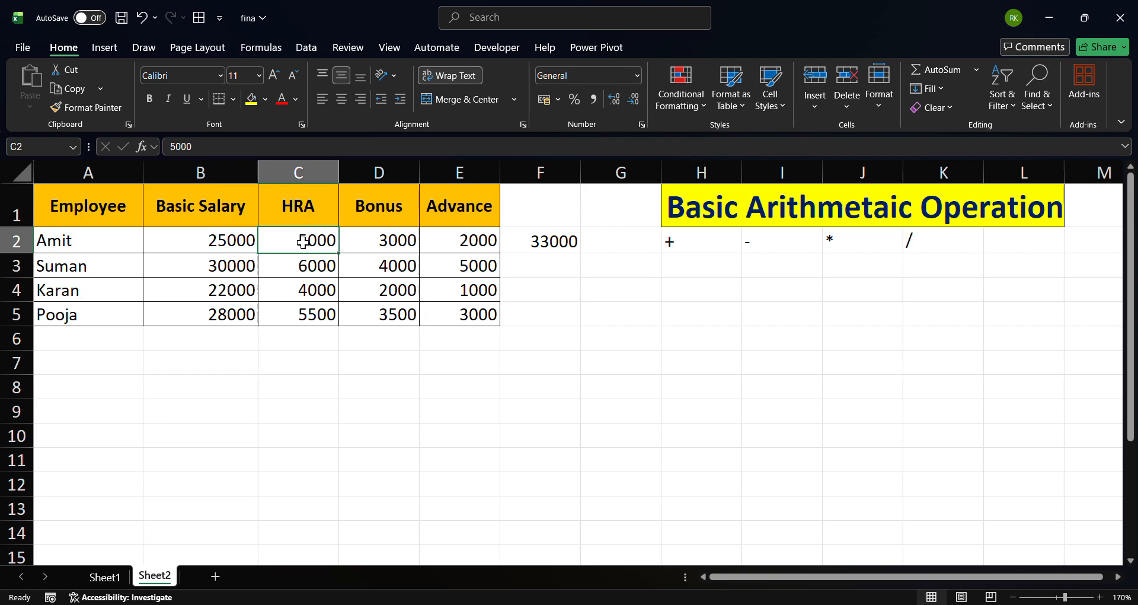
{"action": "left_click", "coordinate": [369, 245]}
{"action": "left_click", "coordinate": [556, 240]}
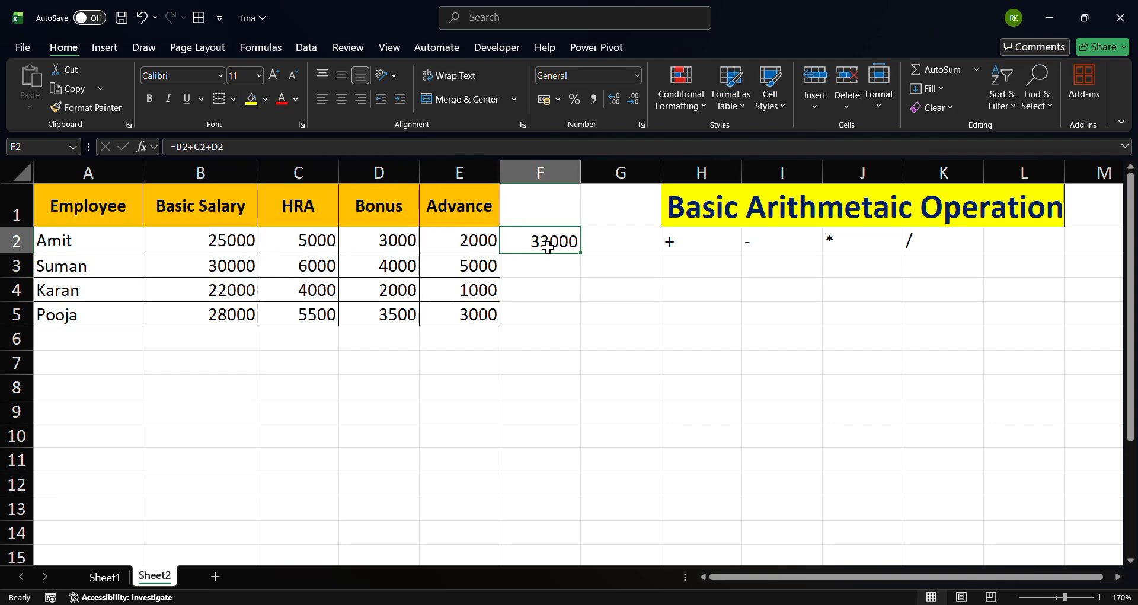
{"action": "left_click", "coordinate": [215, 243]}
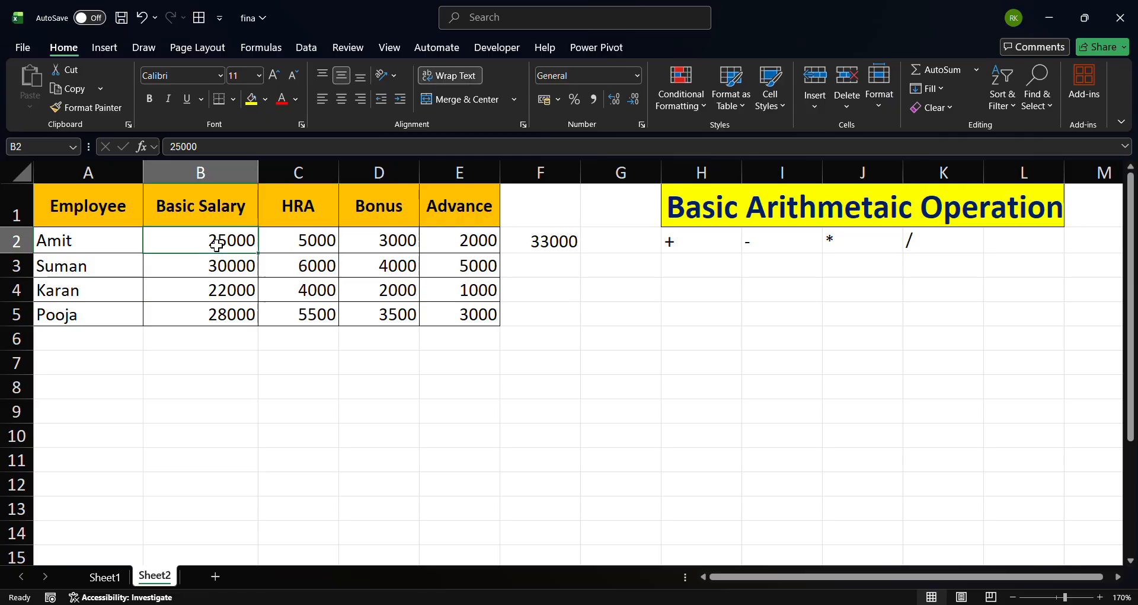
{"action": "left_click", "coordinate": [313, 249]}
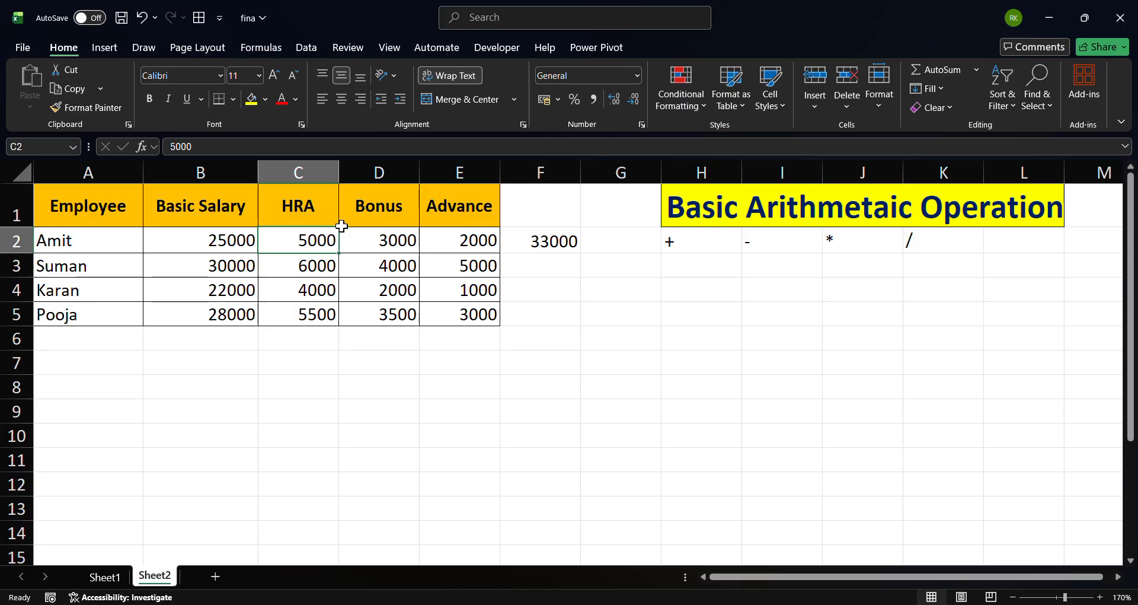
{"action": "left_click", "coordinate": [388, 243]}
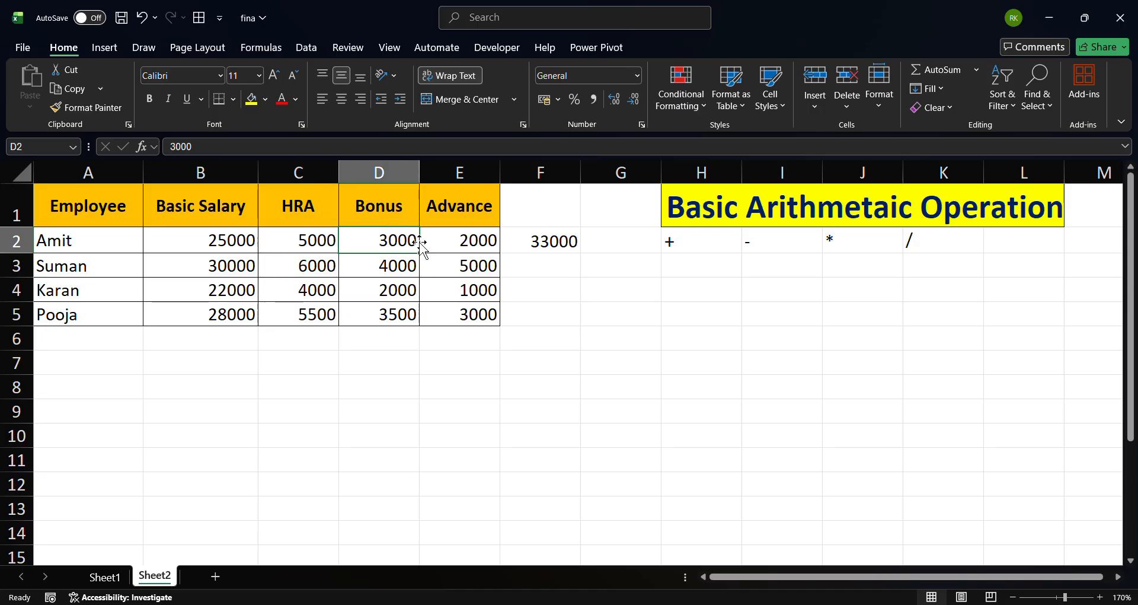
{"action": "left_click", "coordinate": [552, 244]}
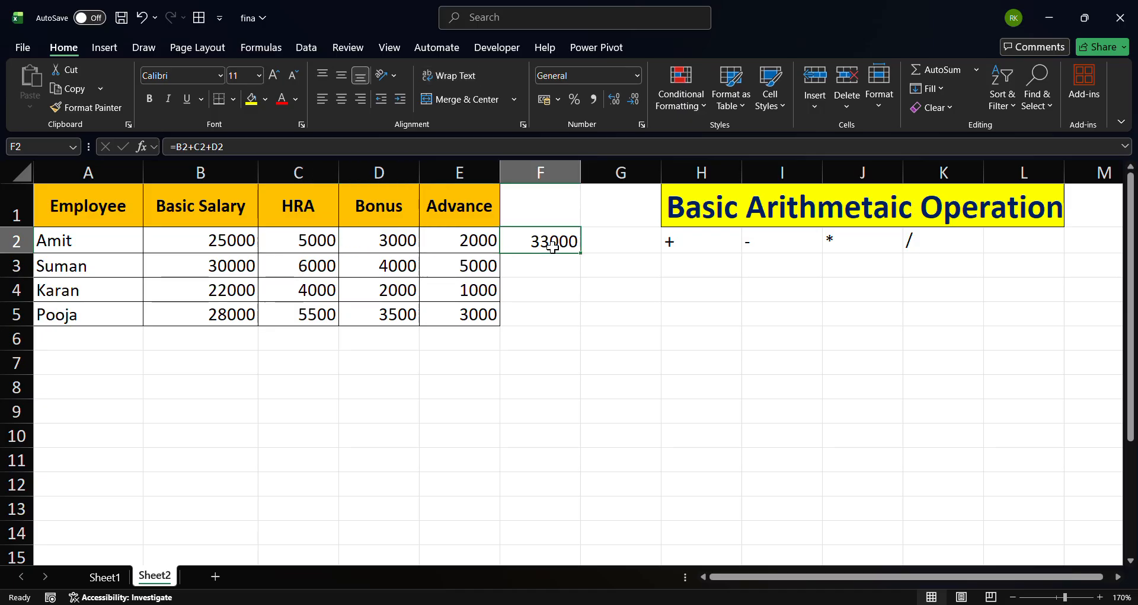
In F3, enter a formula adding Basic Salary and Bonus: =B3+D3
{"action": "key", "text": "Return"}
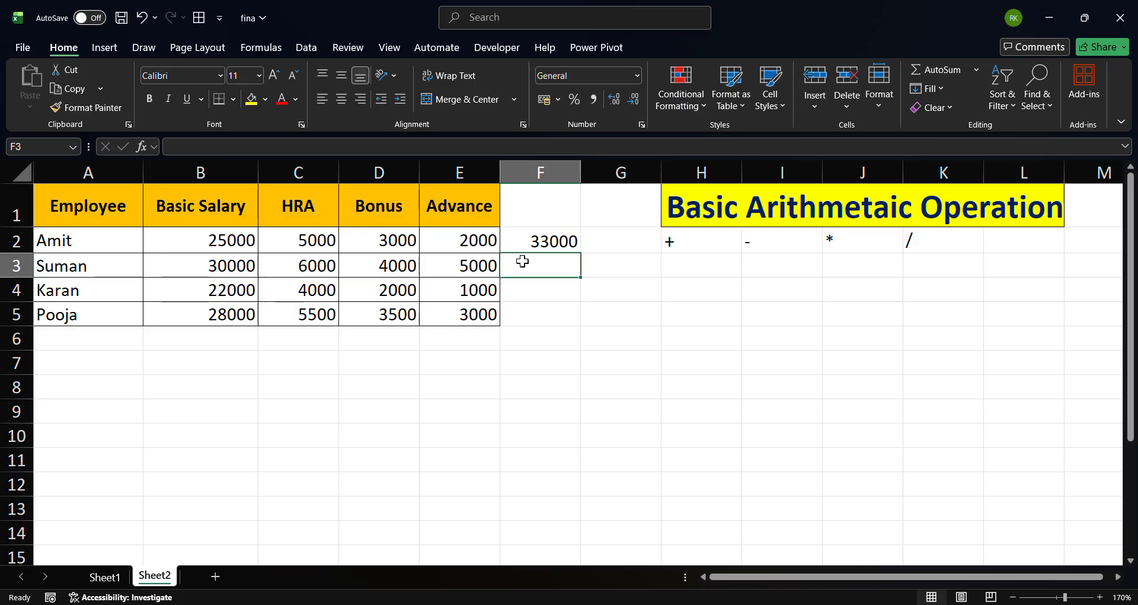
{"action": "type", "text": "="}
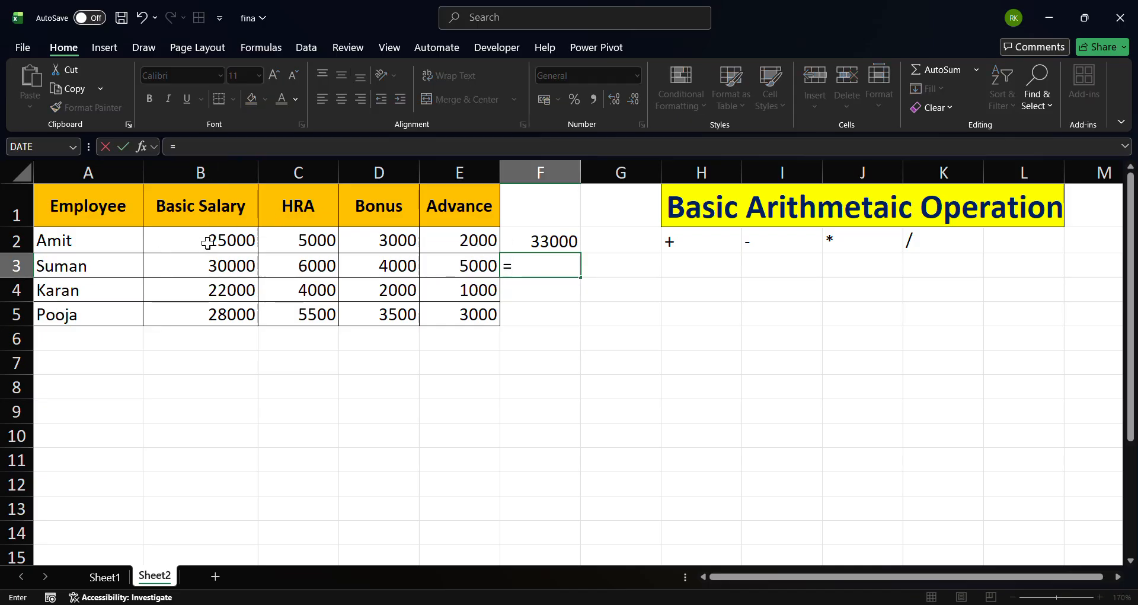
{"action": "left_click", "coordinate": [211, 272]}
{"action": "type", "text": "="}
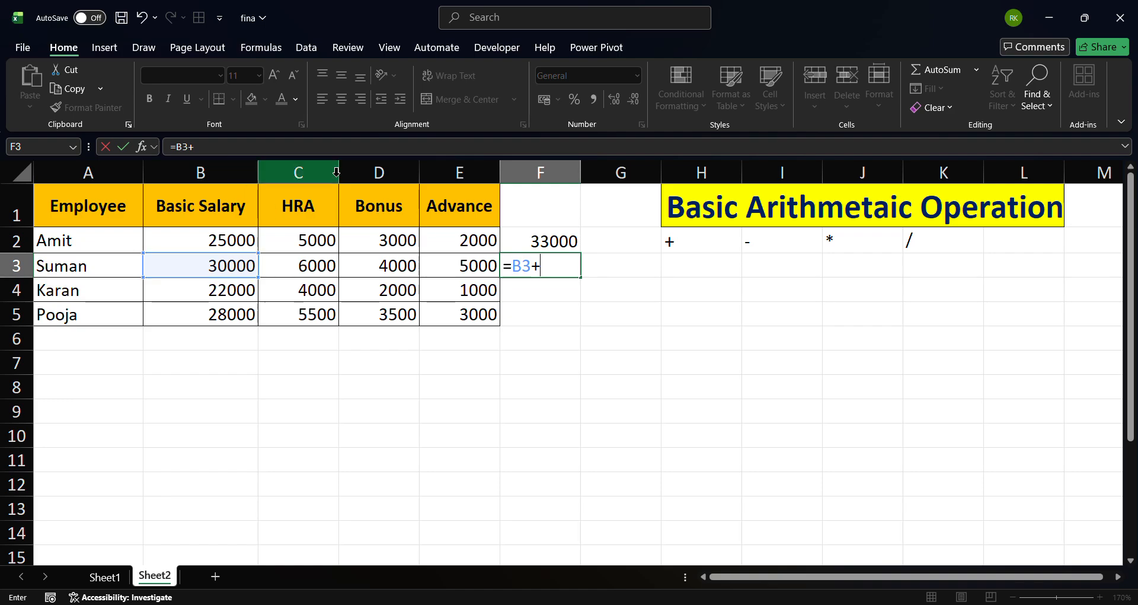
{"action": "left_click", "coordinate": [389, 267]}
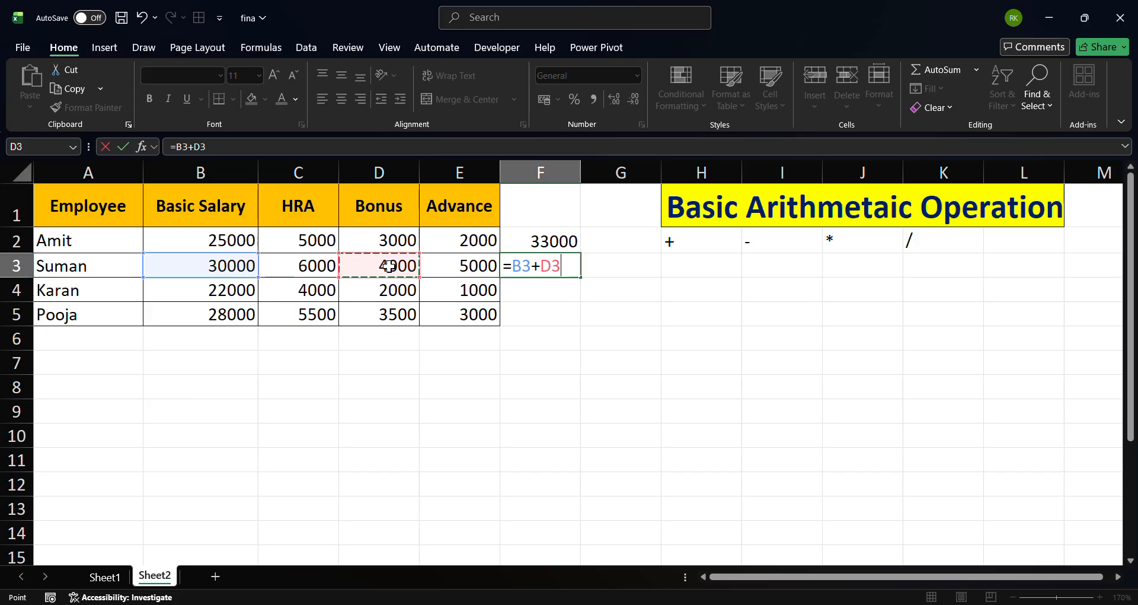
{"action": "key", "text": "Return"}
Compare the formulas in F2 and F3 with their source cells
{"action": "key", "text": "Up"}
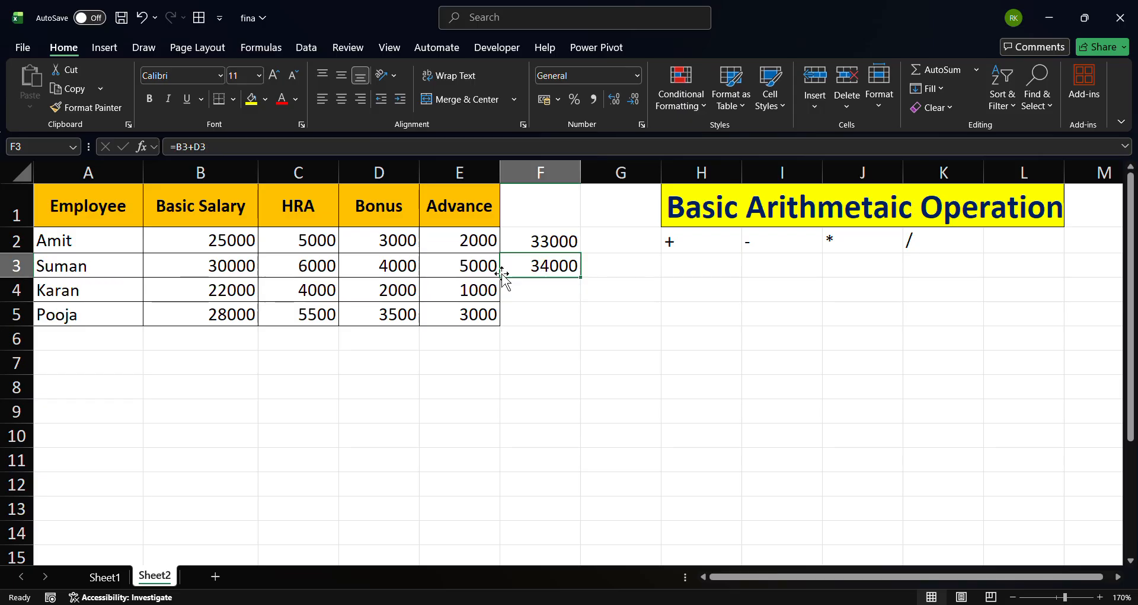
{"action": "left_click", "coordinate": [225, 271]}
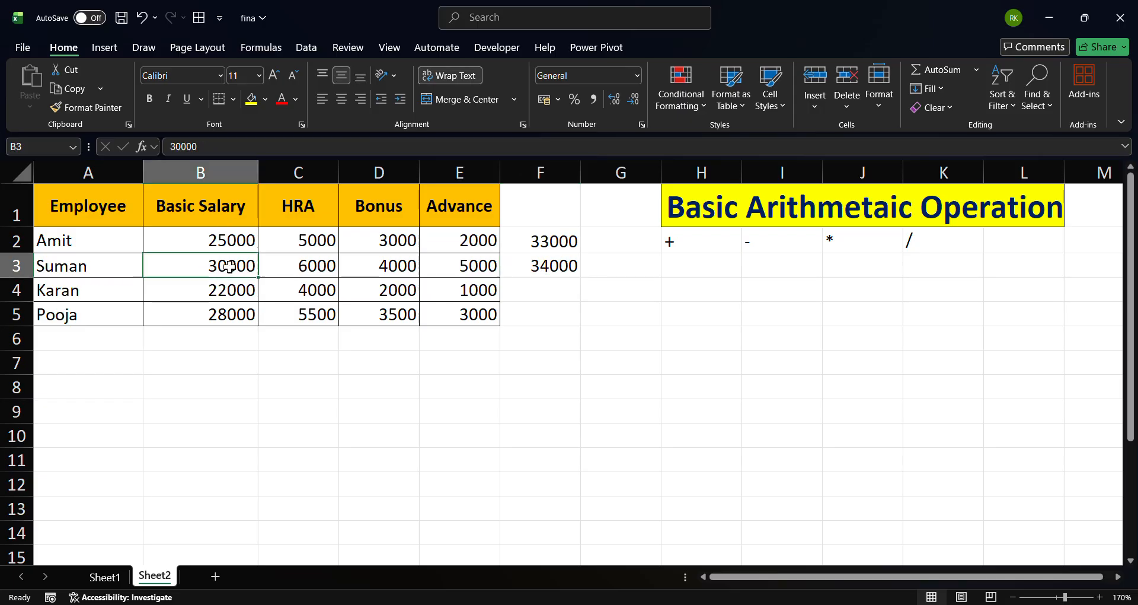
{"action": "left_click", "coordinate": [403, 265]}
{"action": "left_click", "coordinate": [554, 265]}
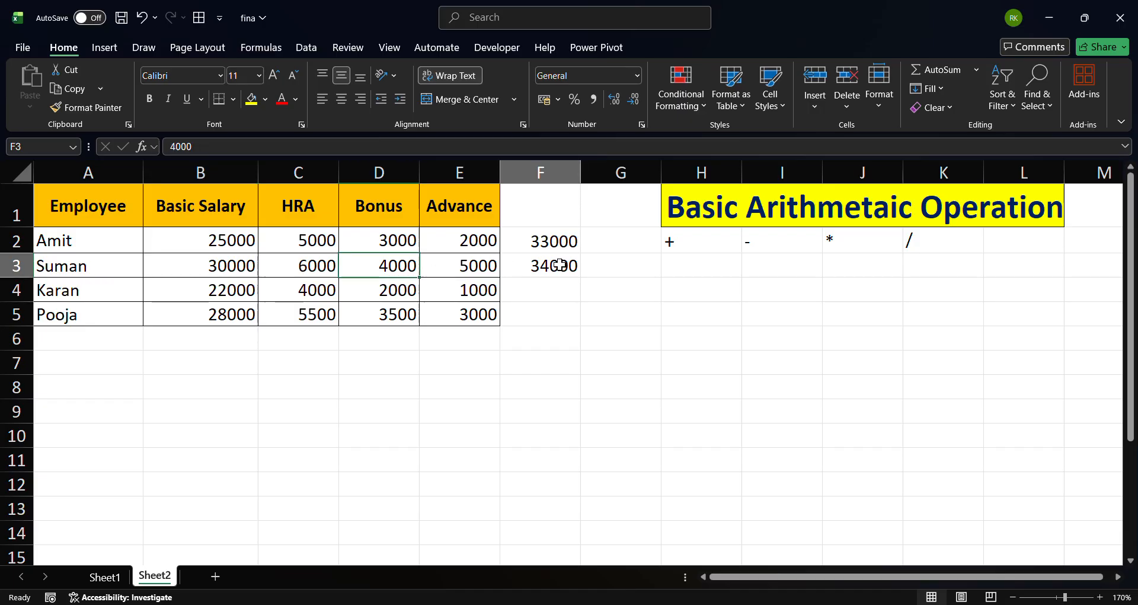
{"action": "left_click", "coordinate": [557, 284]}
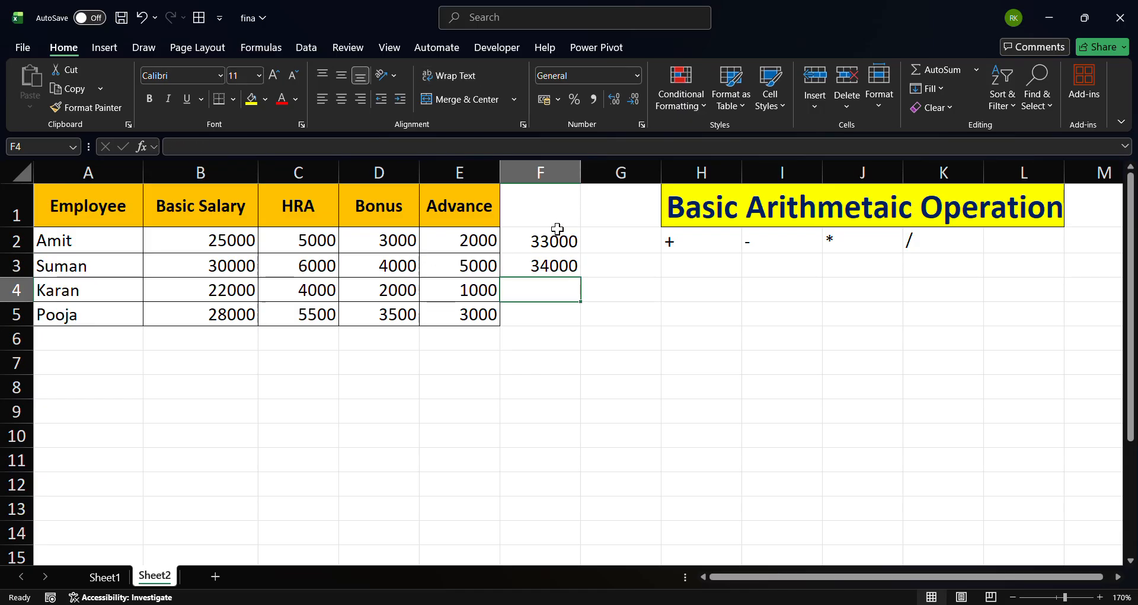
{"action": "left_click", "coordinate": [557, 263]}
{"action": "left_click", "coordinate": [557, 239]}
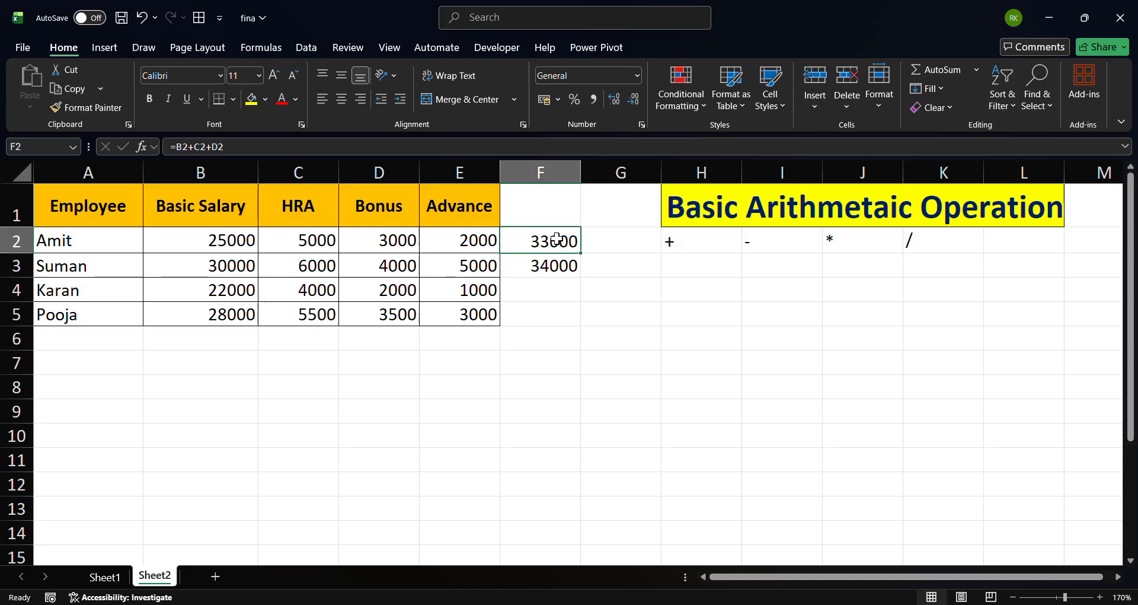
In F7, enter a subtraction formula taking Amit's Advance from his total: =F2-E2
{"action": "left_click", "coordinate": [559, 261]}
{"action": "left_click", "coordinate": [766, 261]}
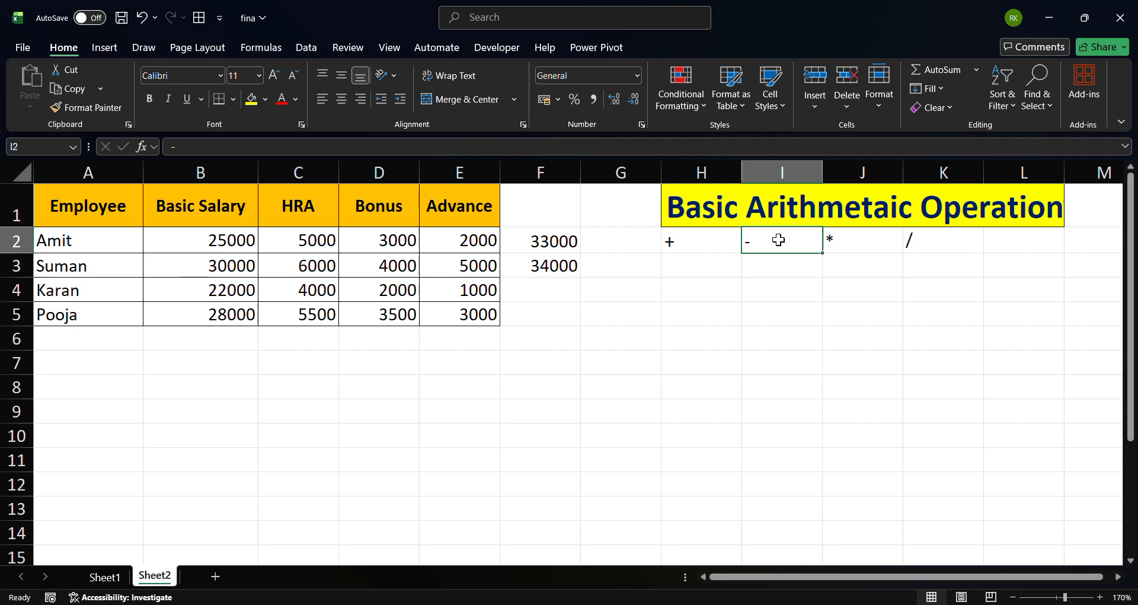
{"action": "left_click", "coordinate": [554, 335]}
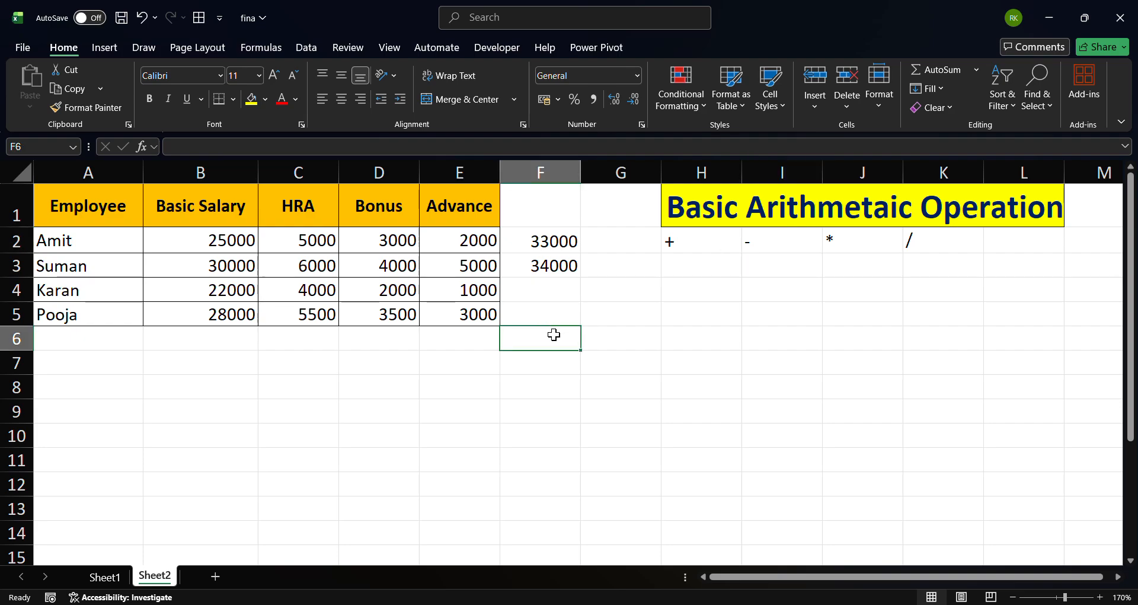
{"action": "left_click", "coordinate": [549, 242]}
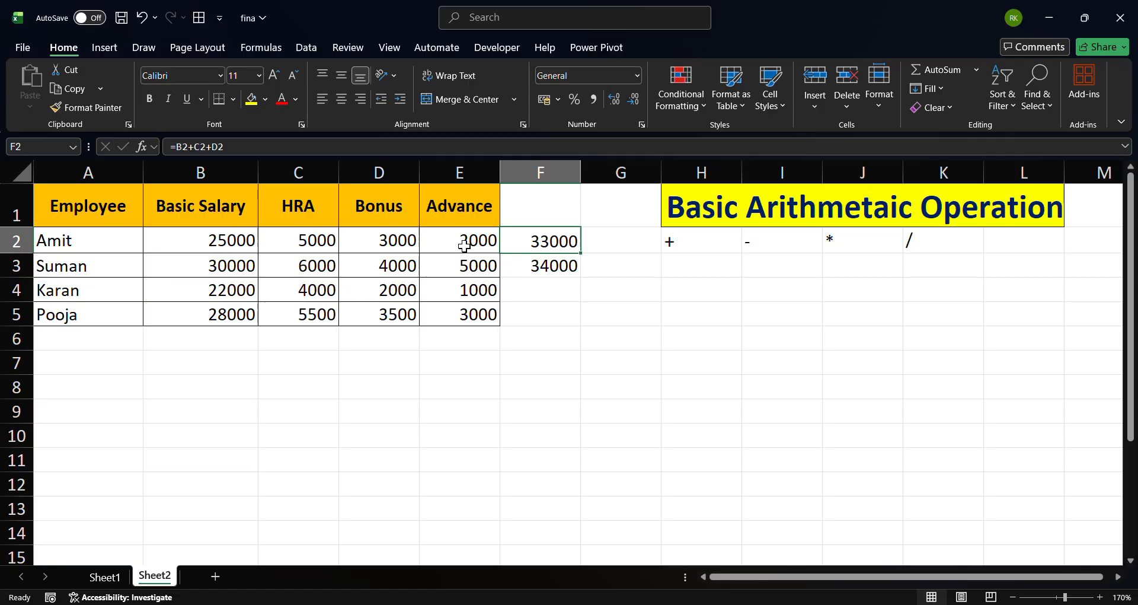
{"action": "left_click", "coordinate": [551, 359]}
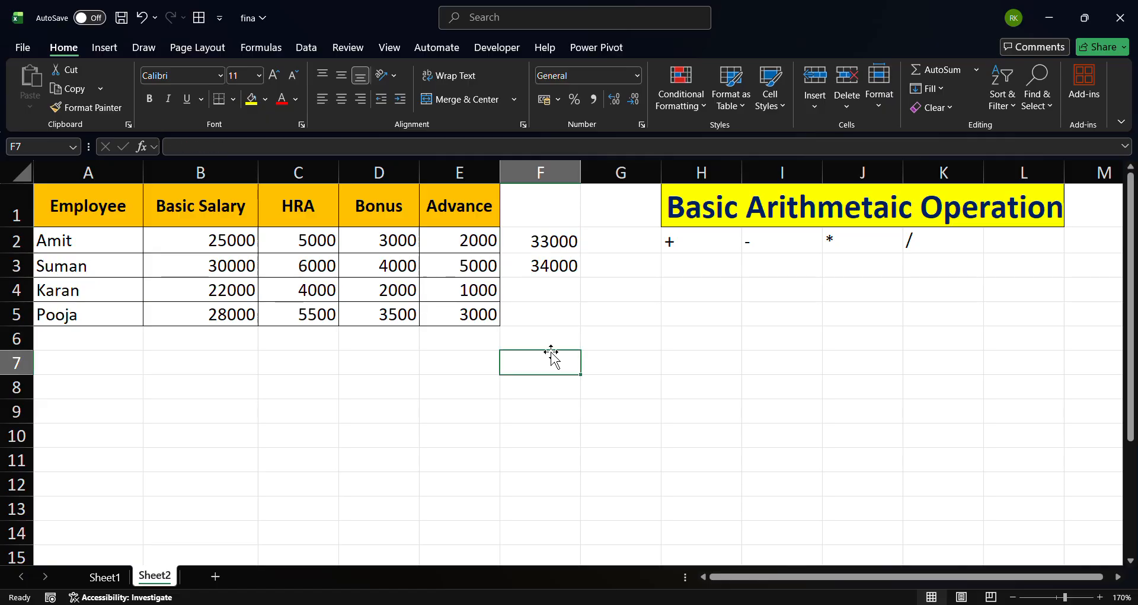
{"action": "type", "text": "="}
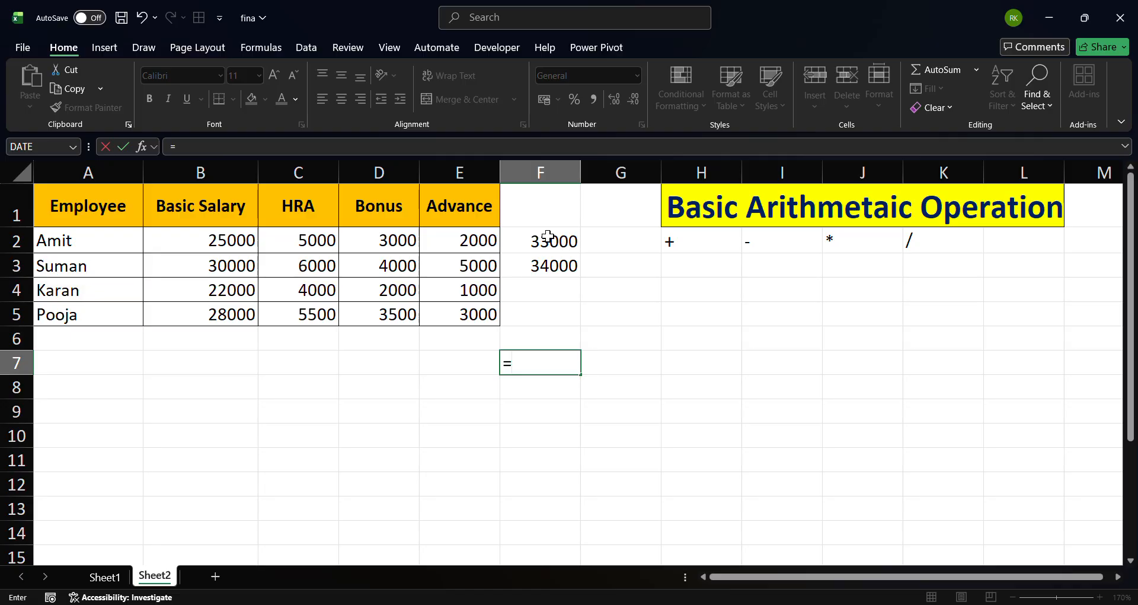
{"action": "left_click", "coordinate": [541, 245]}
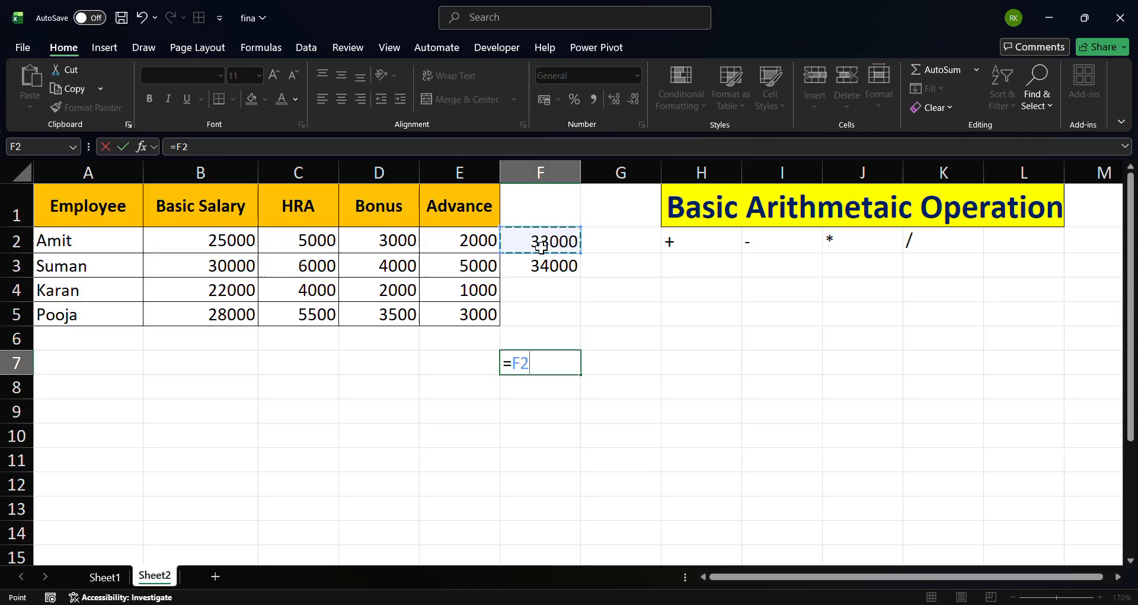
{"action": "type", "text": "-"}
{"action": "left_click", "coordinate": [458, 244]}
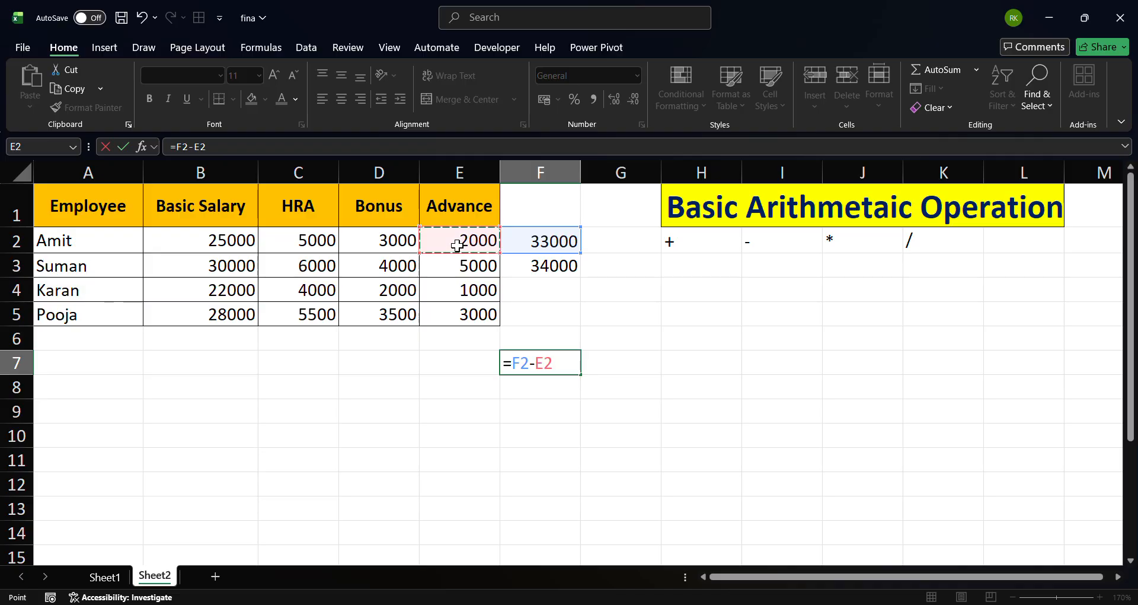
{"action": "key", "text": "Return"}
{"action": "key", "text": "Up"}
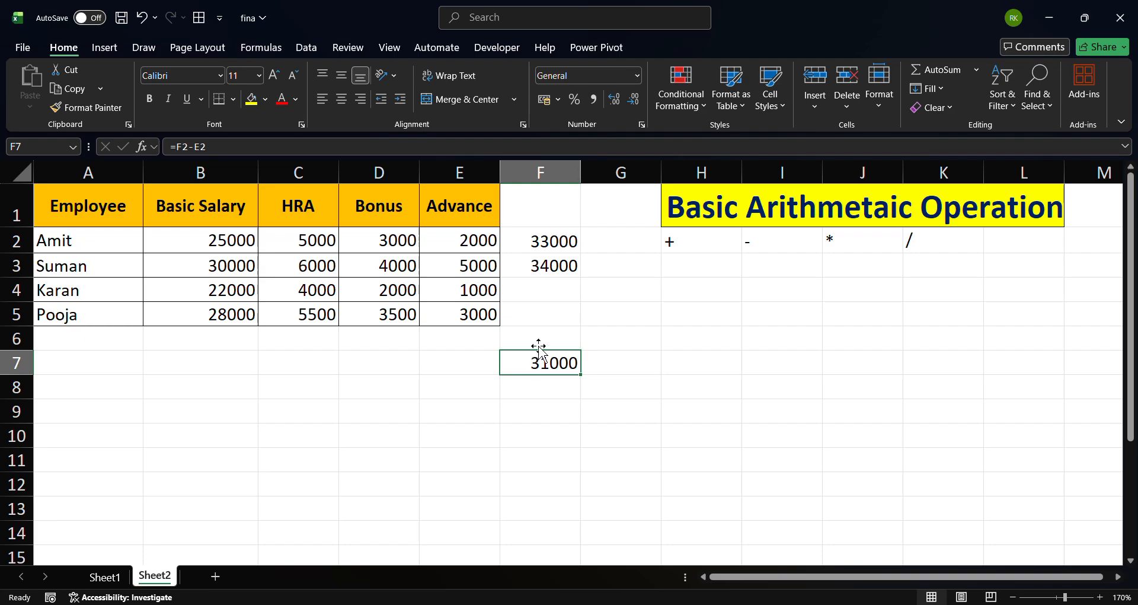
{"action": "left_click", "coordinate": [545, 240]}
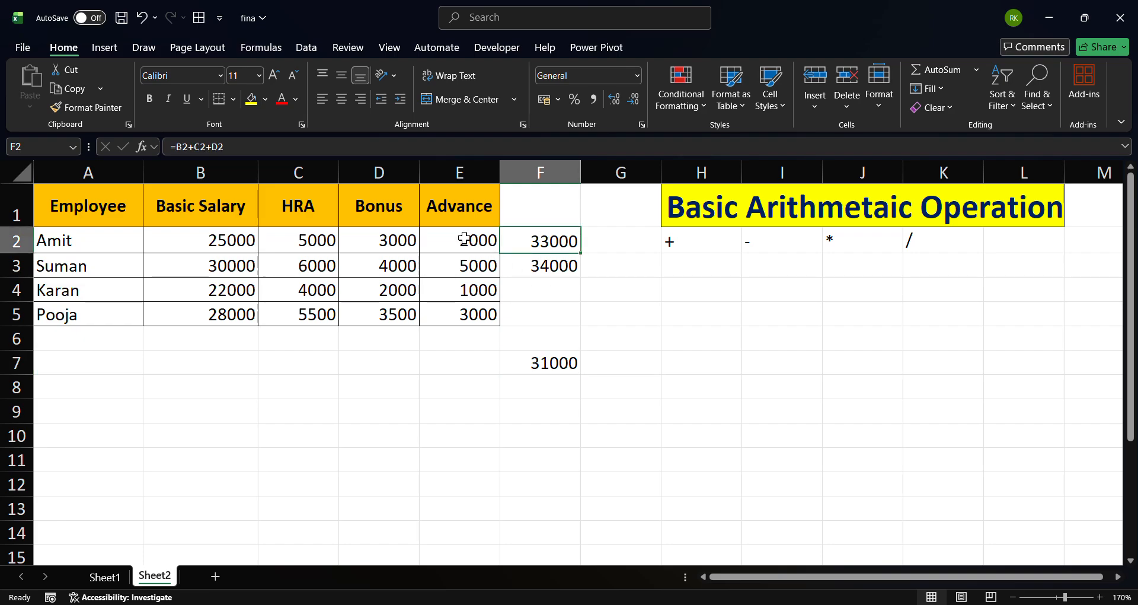
{"action": "left_click", "coordinate": [531, 365]}
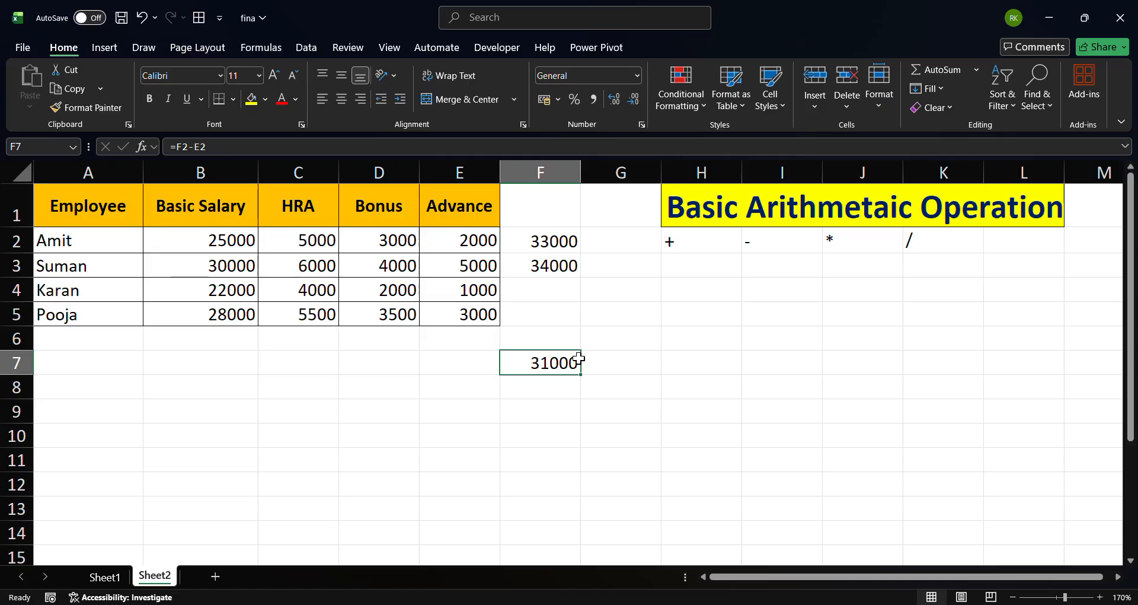
Enter the sample numbers 10 in H5 and 5 in H6
{"action": "left_click", "coordinate": [648, 363]}
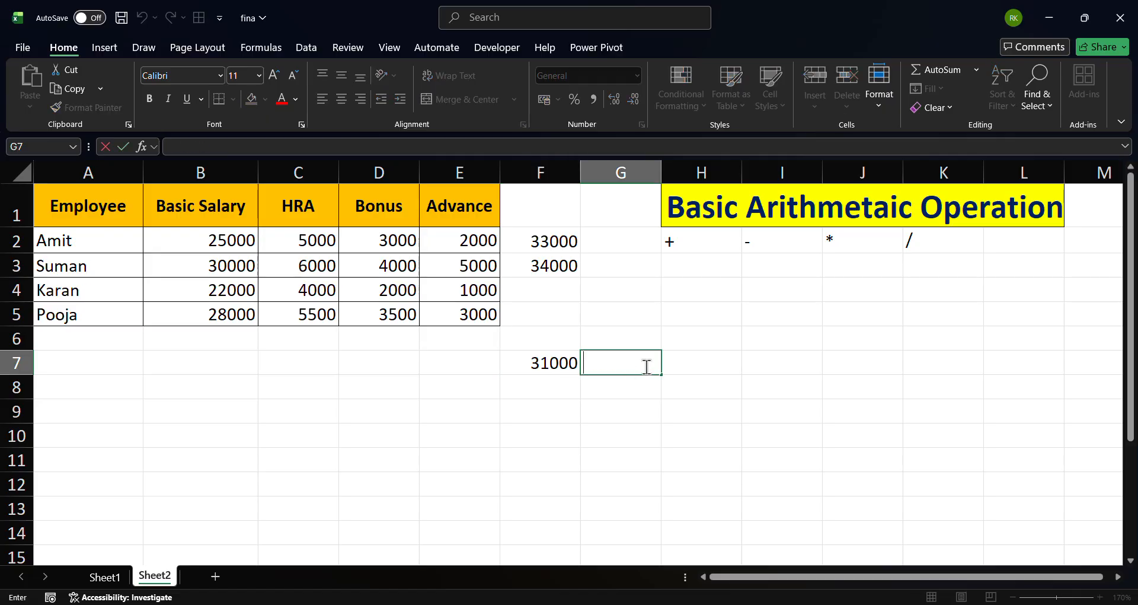
{"action": "left_click", "coordinate": [729, 323]}
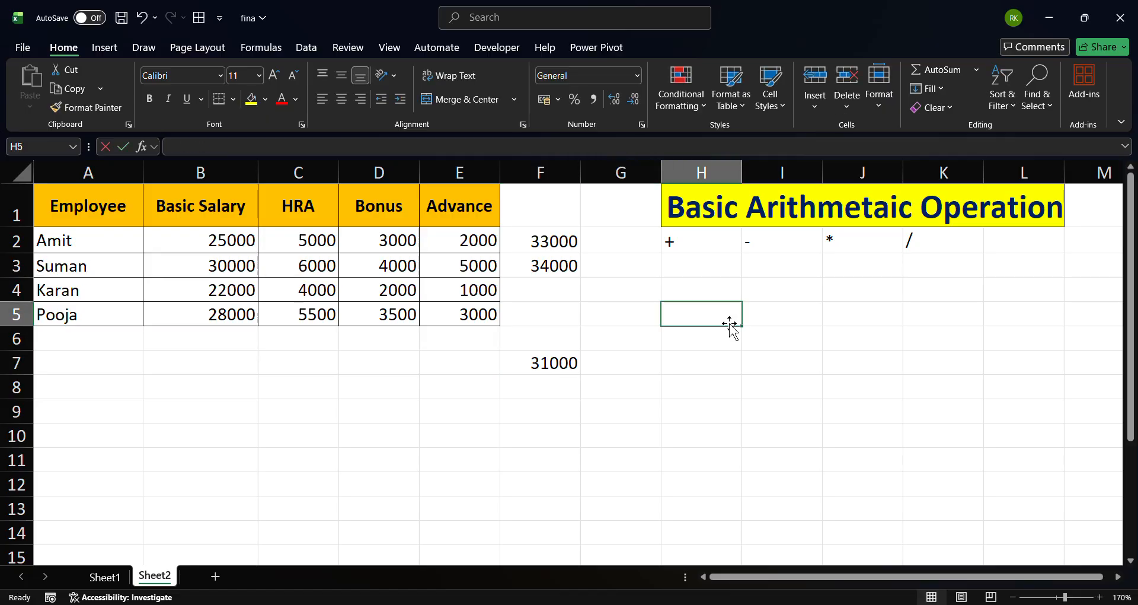
{"action": "type", "text": "10"}
{"action": "key", "text": "Return"}
{"action": "type", "text": "5"}
{"action": "key", "text": "Return"}
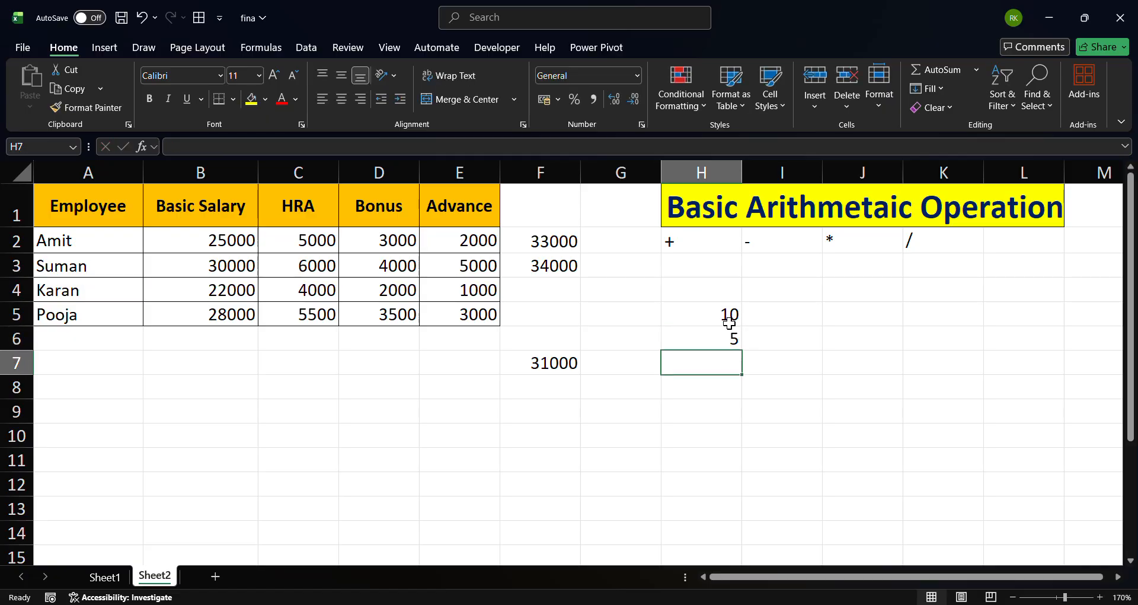
In H7, enter a formula subtracting H6 from H5: =H5-H6
{"action": "key", "text": "Up"}
{"action": "key", "text": "Down"}
{"action": "type", "text": "="}
{"action": "left_click", "coordinate": [714, 311]}
{"action": "type", "text": "-"}
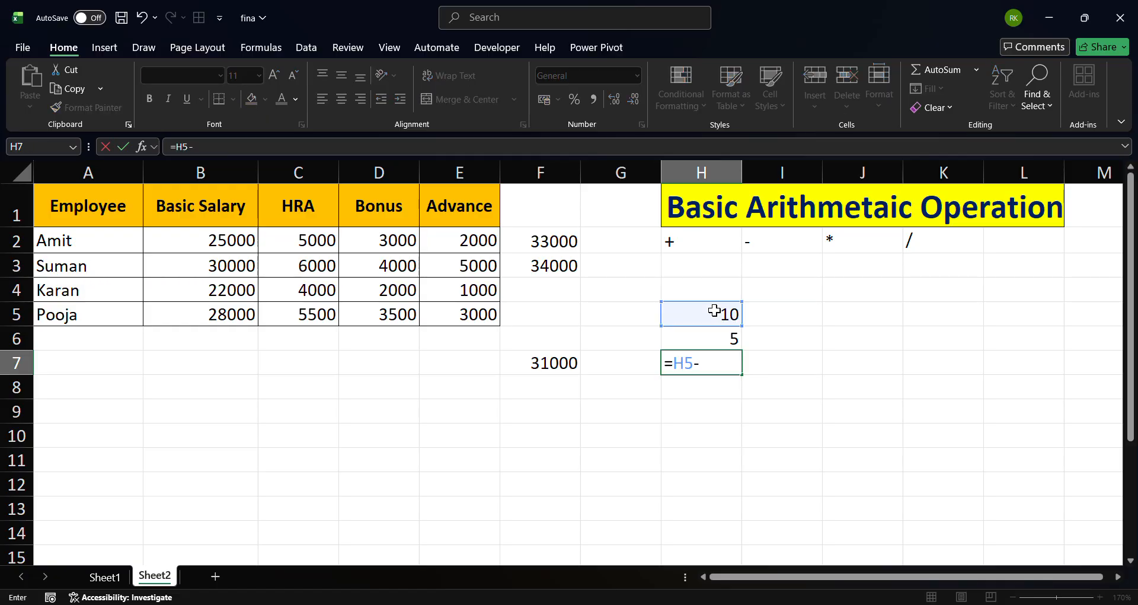
{"action": "left_click", "coordinate": [712, 338]}
{"action": "key", "text": "Return"}
{"action": "key", "text": "Up"}
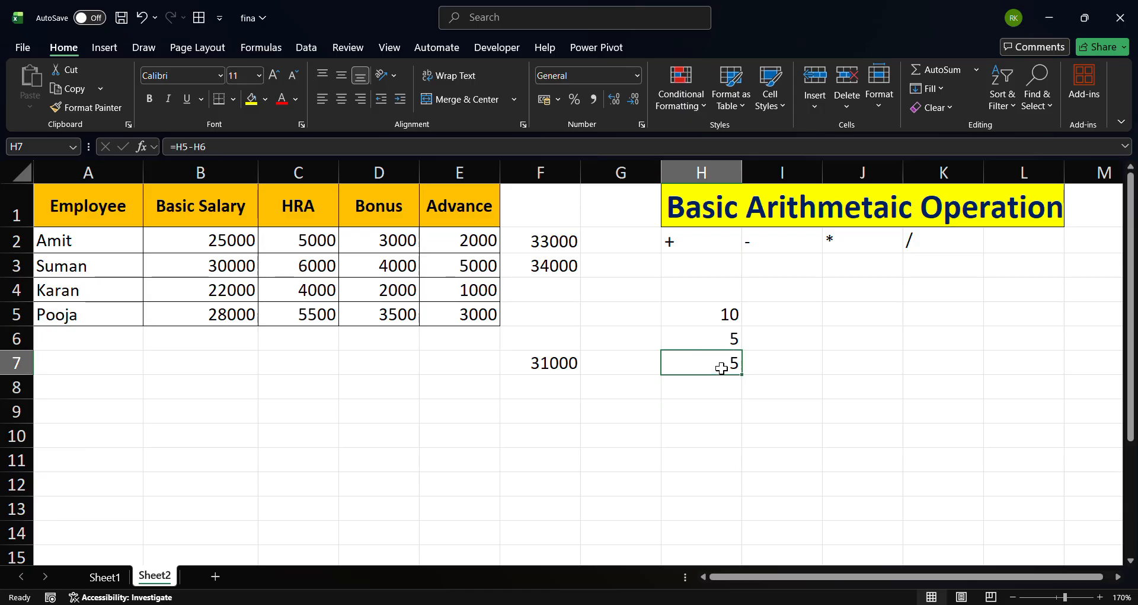
In C8, enter a formula adding Pooja's Basic Salary and Advance: =B5+E5
{"action": "left_click", "coordinate": [551, 364]}
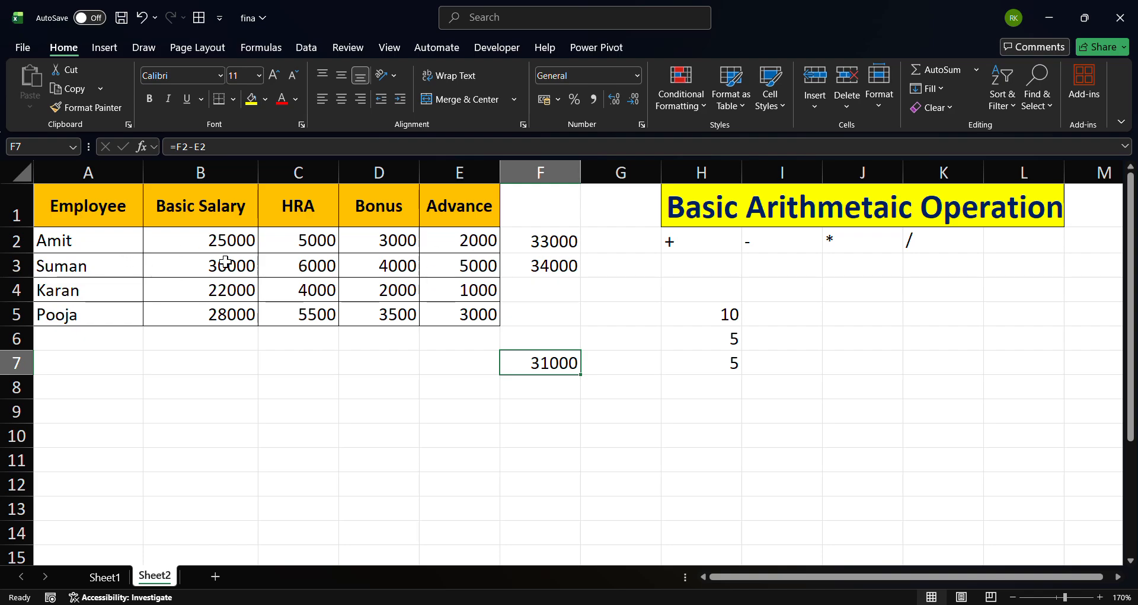
{"action": "left_click", "coordinate": [68, 315]}
{"action": "left_click", "coordinate": [4, 313]}
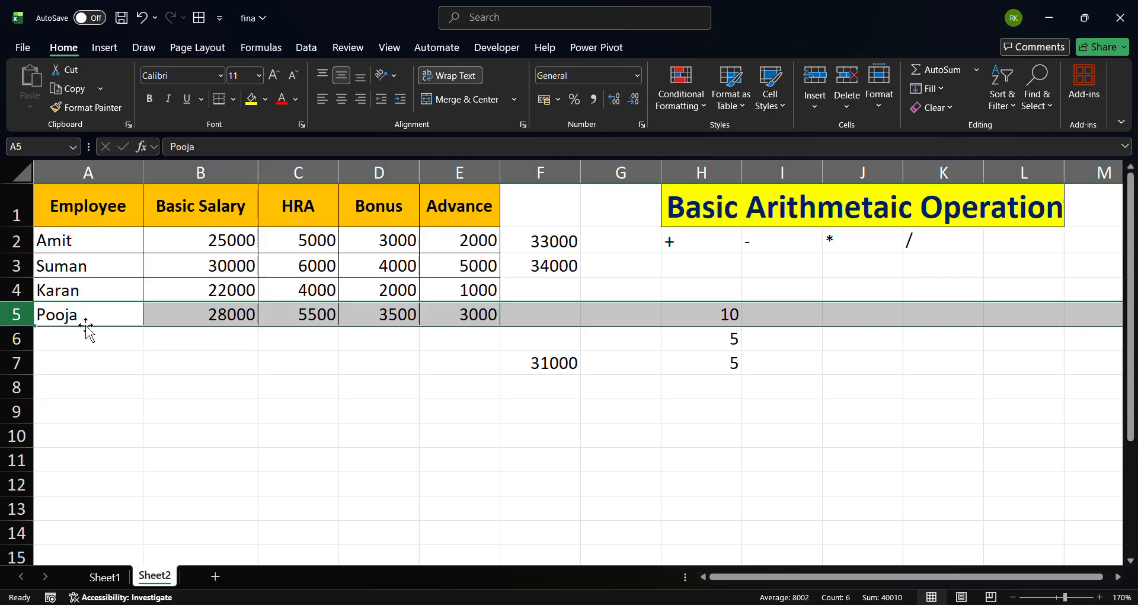
{"action": "left_click", "coordinate": [208, 313]}
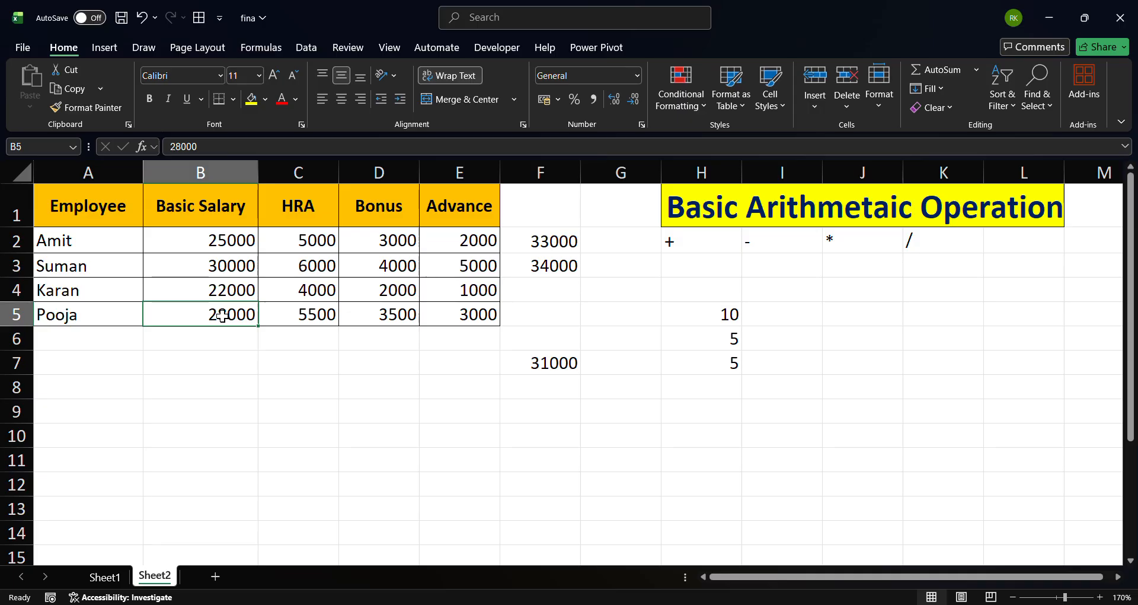
{"action": "left_click", "coordinate": [483, 314]}
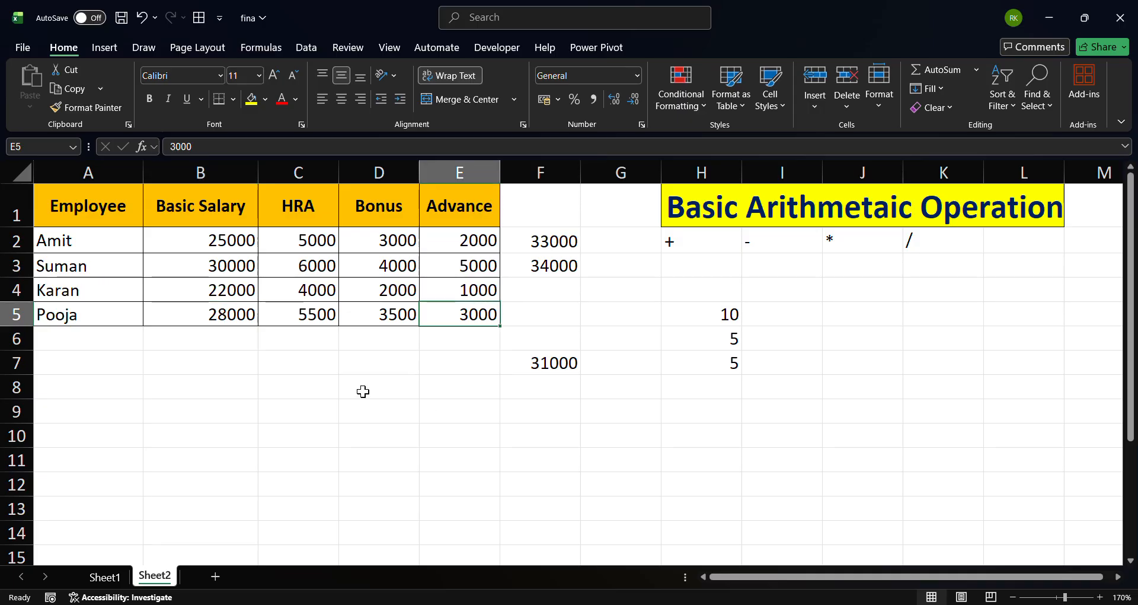
{"action": "double_click", "coordinate": [274, 383]}
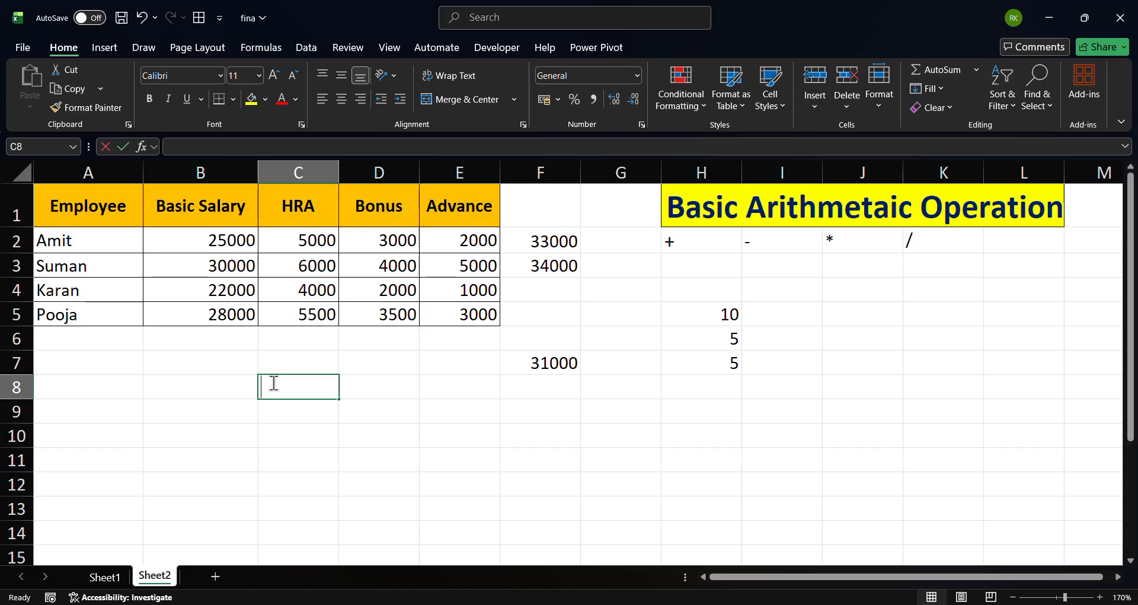
{"action": "type", "text": "="}
{"action": "left_click", "coordinate": [215, 315]}
{"action": "type", "text": "+"}
{"action": "left_click", "coordinate": [472, 314]}
{"action": "key", "text": "Return"}
{"action": "key", "text": "Up"}
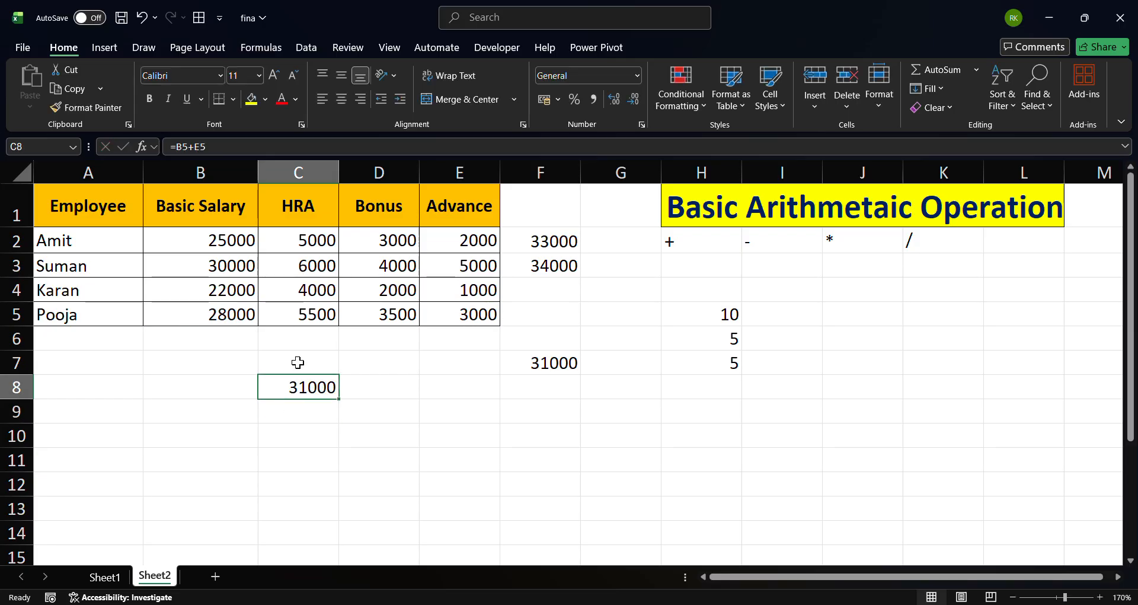
Review the C8 formula against Pooja's Basic Salary and Advance cells
{"action": "left_click", "coordinate": [234, 317]}
{"action": "left_click", "coordinate": [482, 313]}
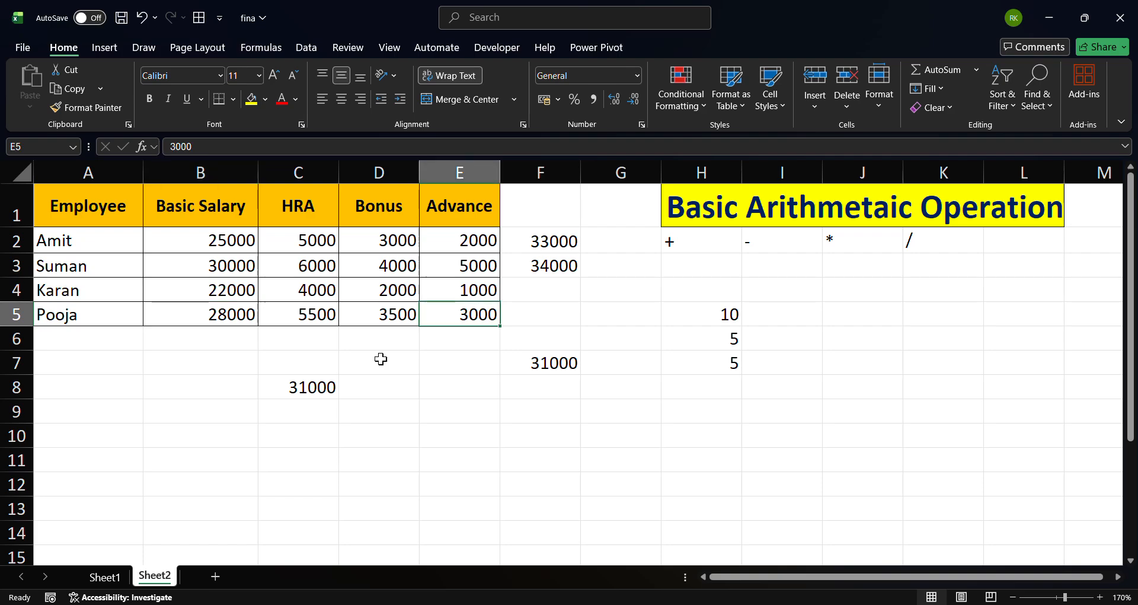
{"action": "left_click", "coordinate": [297, 386]}
{"action": "left_click", "coordinate": [405, 381]}
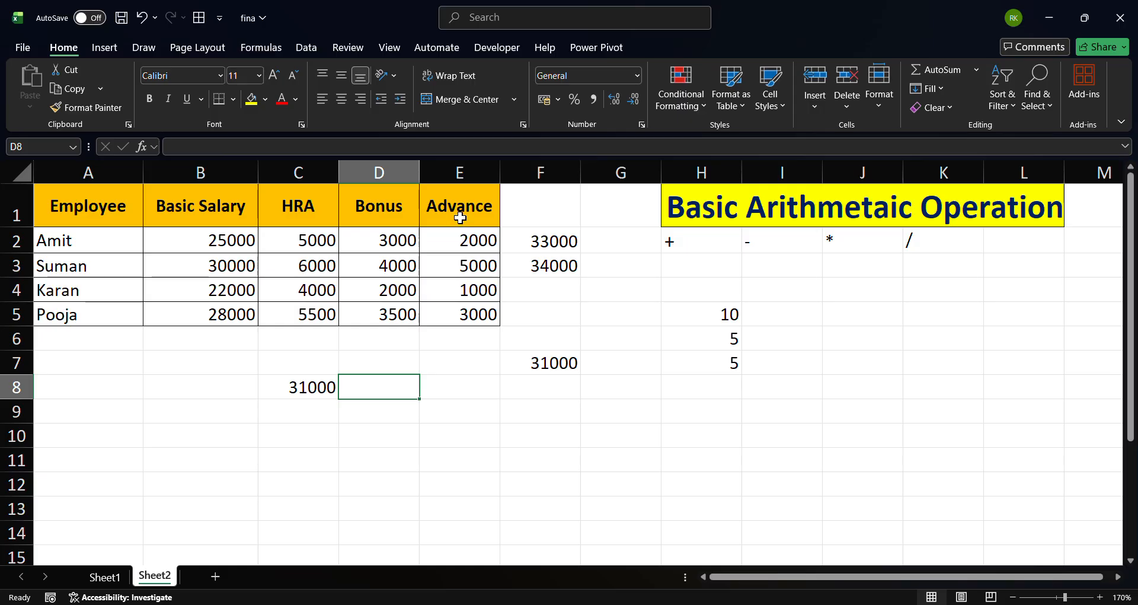
{"action": "left_click", "coordinate": [474, 317]}
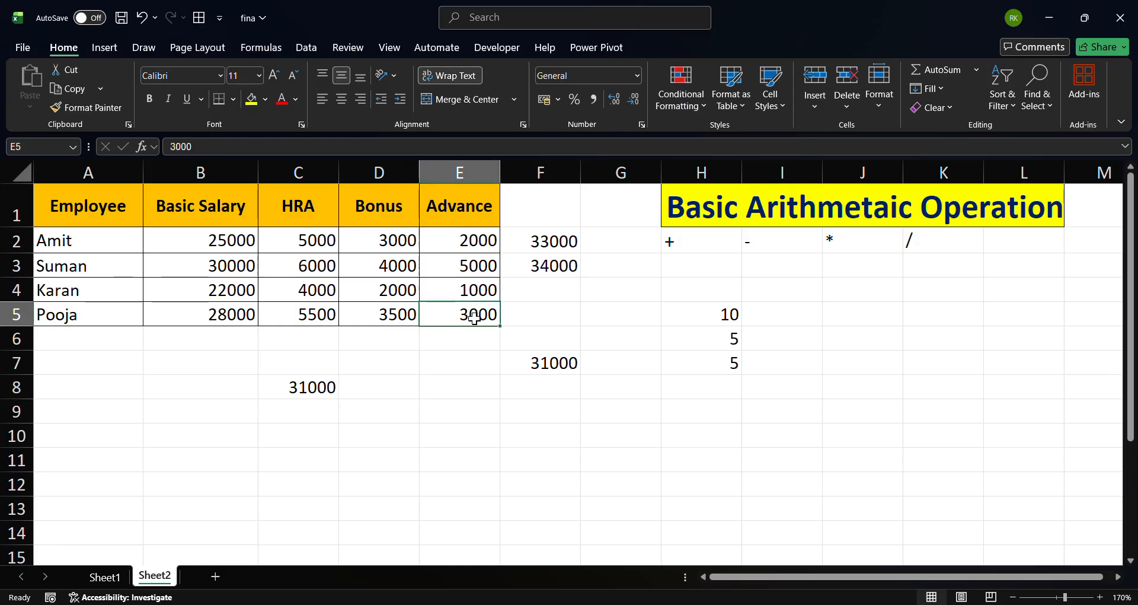
{"action": "left_click", "coordinate": [301, 386]}
In D8, enter a formula subtracting Pooja's Advance from C8: =C8-E5
{"action": "double_click", "coordinate": [374, 388]}
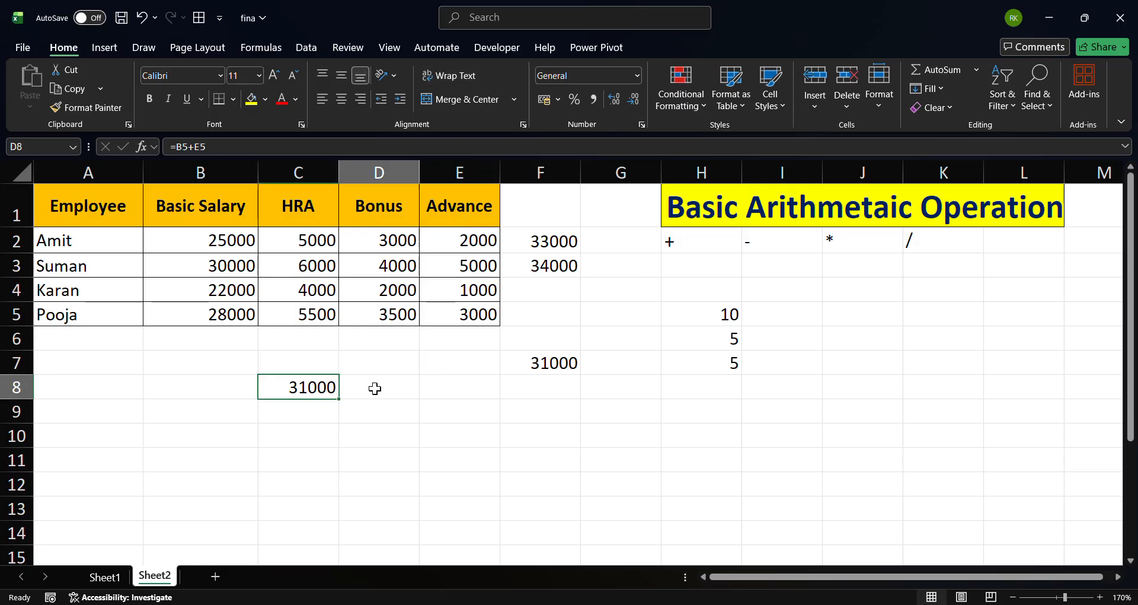
{"action": "type", "text": "="}
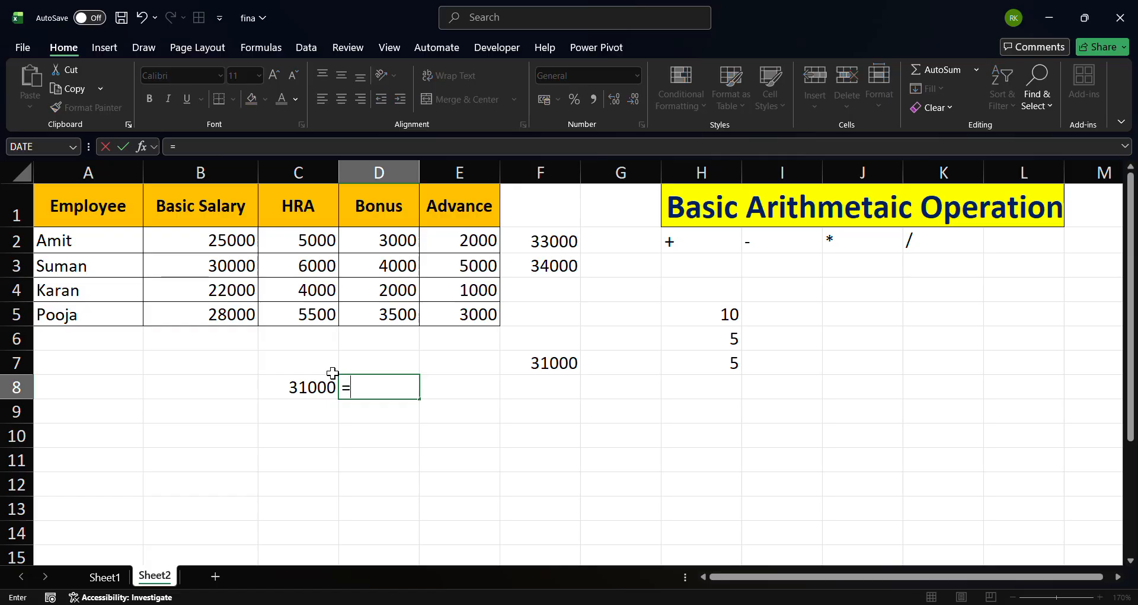
{"action": "left_click", "coordinate": [316, 385]}
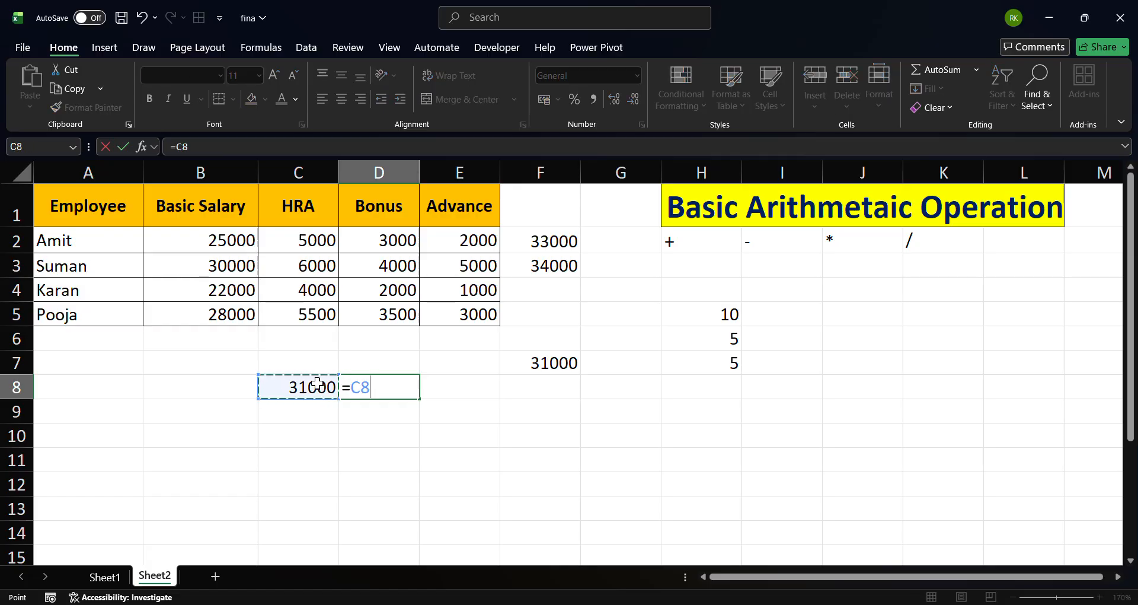
{"action": "type", "text": "-"}
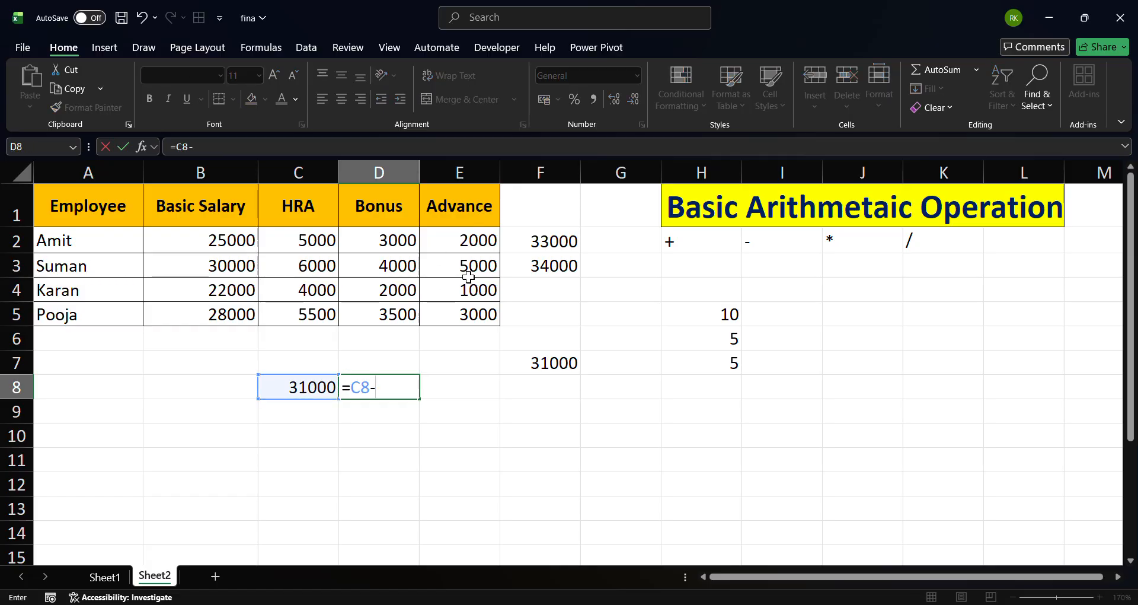
{"action": "left_click", "coordinate": [470, 322]}
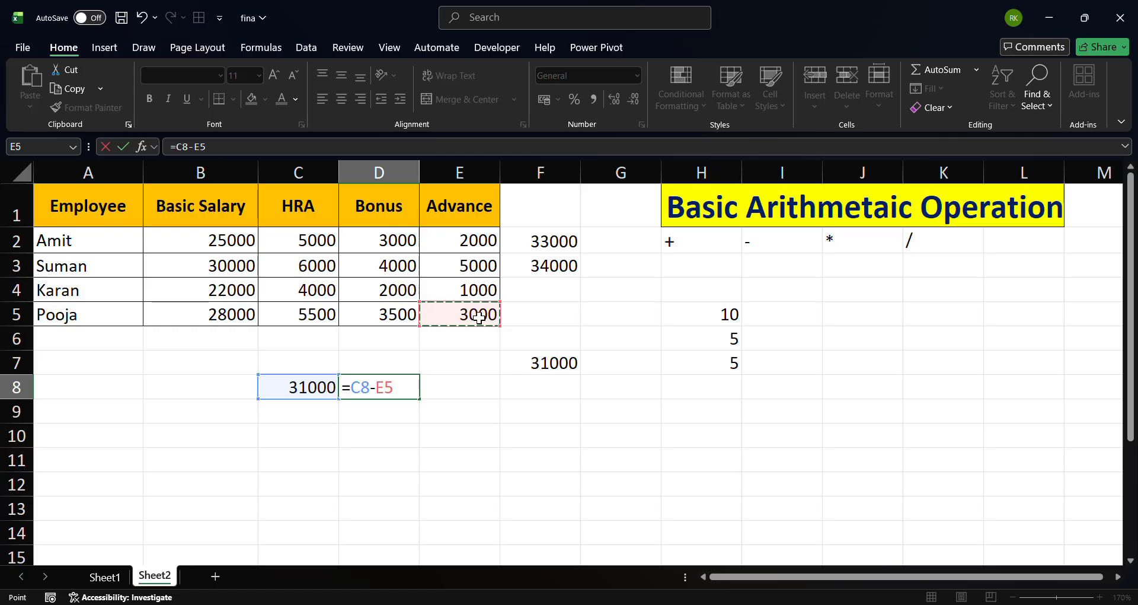
{"action": "key", "text": "Return"}
{"action": "key", "text": "Up"}
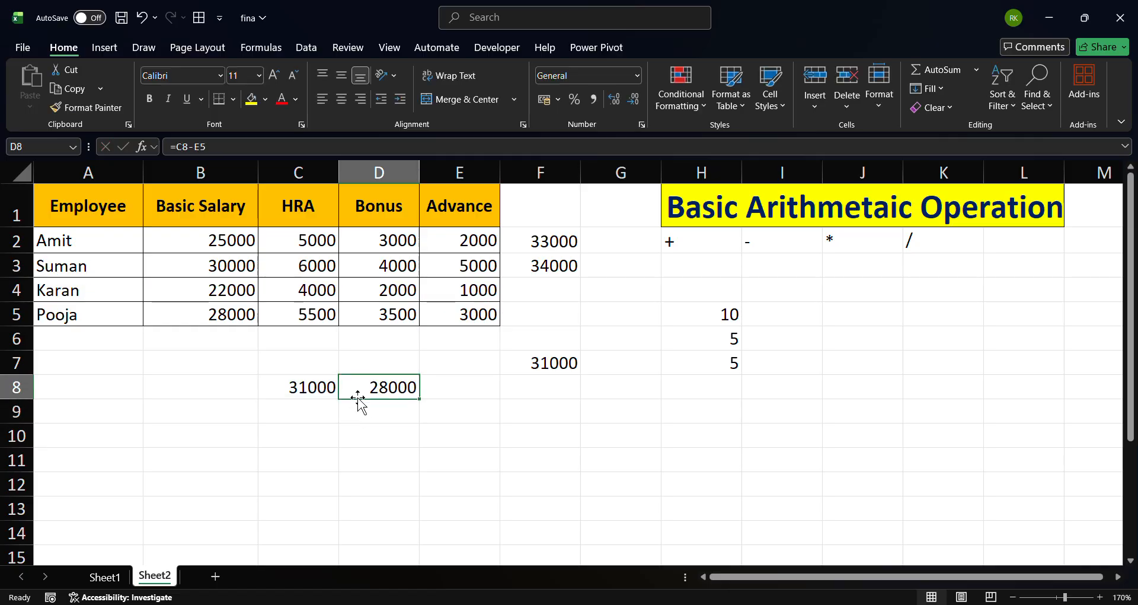
{"action": "left_click", "coordinate": [225, 314]}
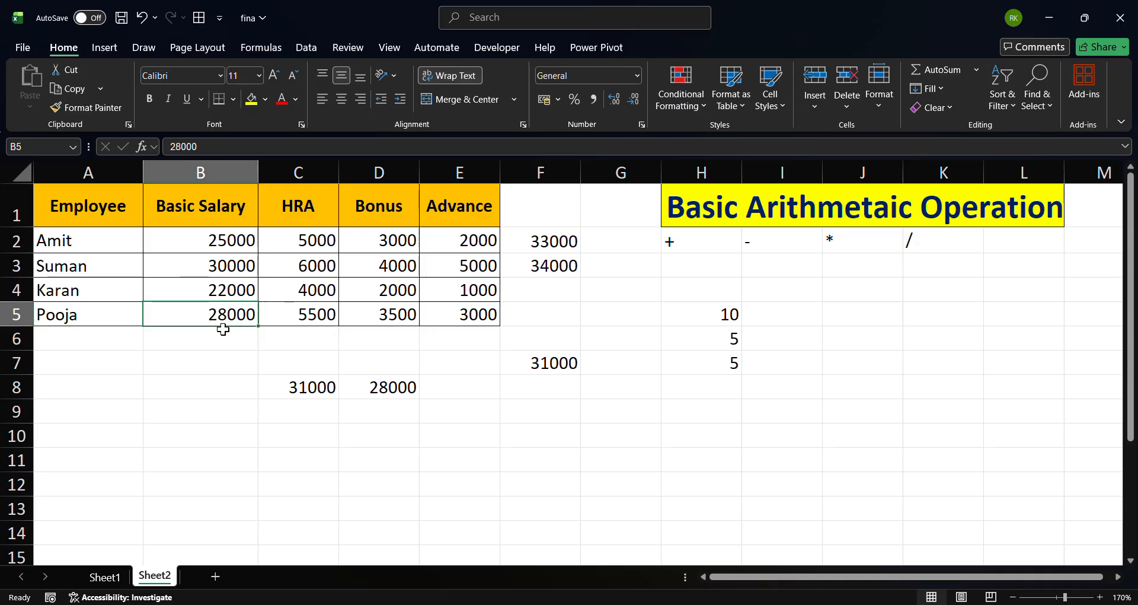
{"action": "key", "text": "Down"}
{"action": "key", "text": "Down"}
{"action": "key", "text": "Down"}
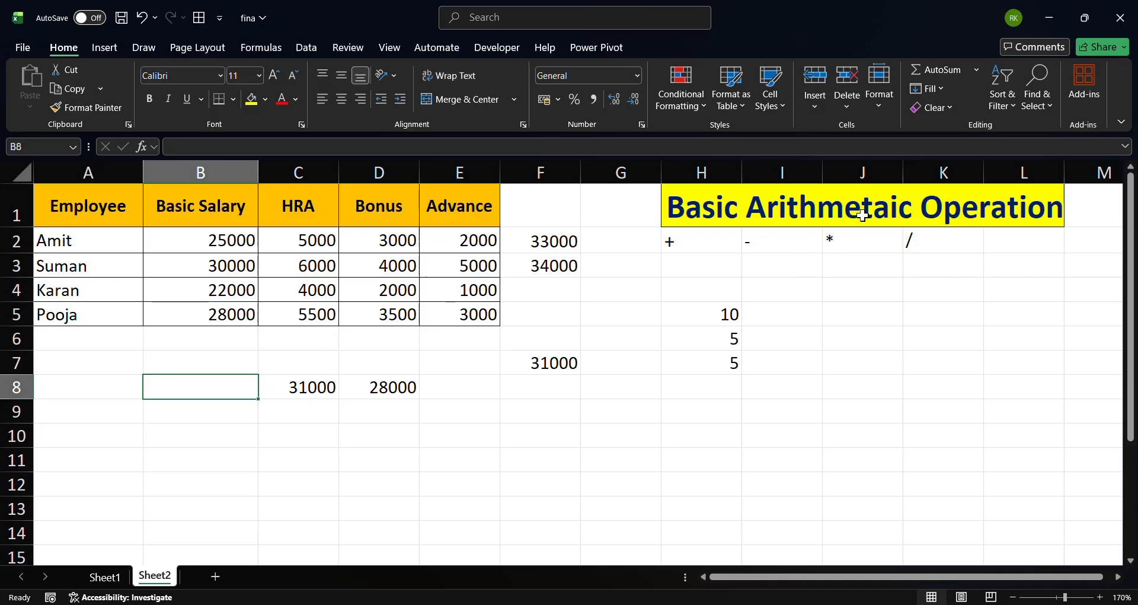
{"action": "left_click", "coordinate": [851, 242]}
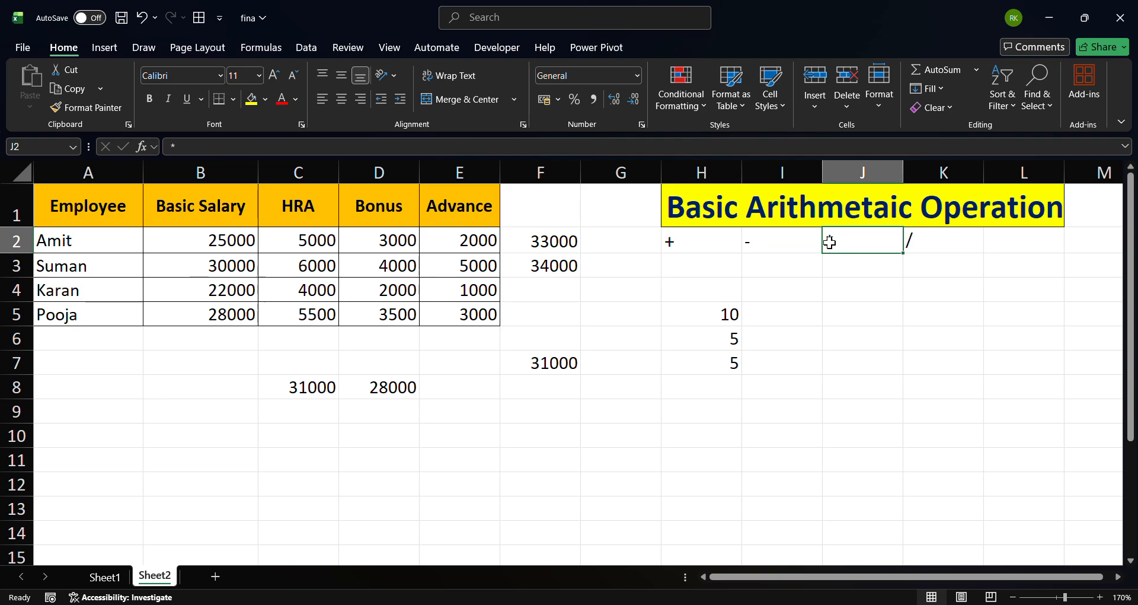
{"action": "left_click", "coordinate": [187, 296]}
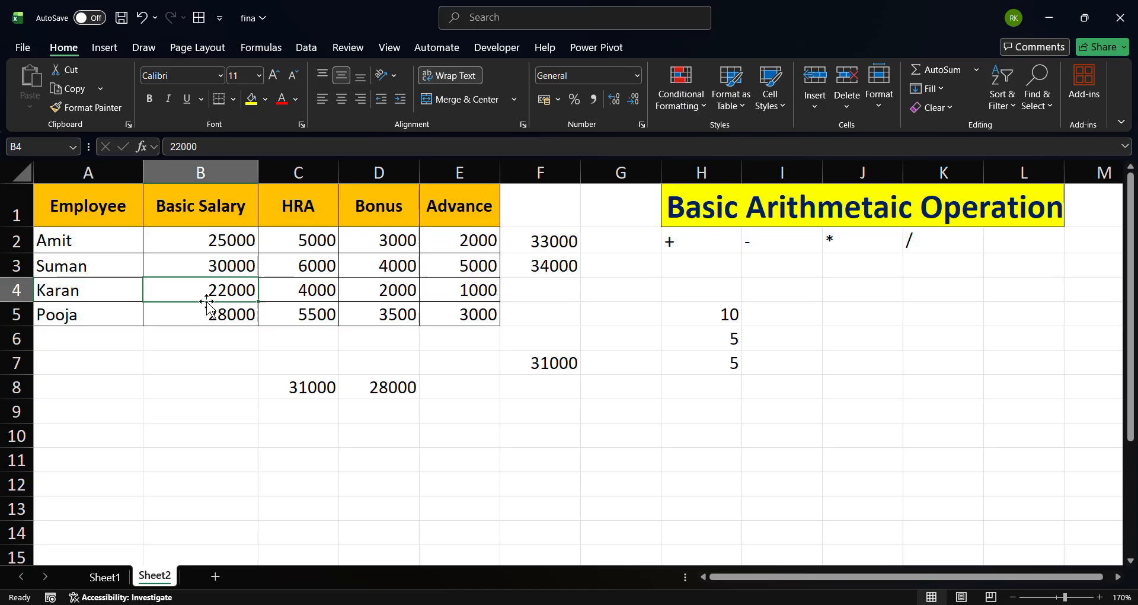
{"action": "left_click", "coordinate": [202, 412]}
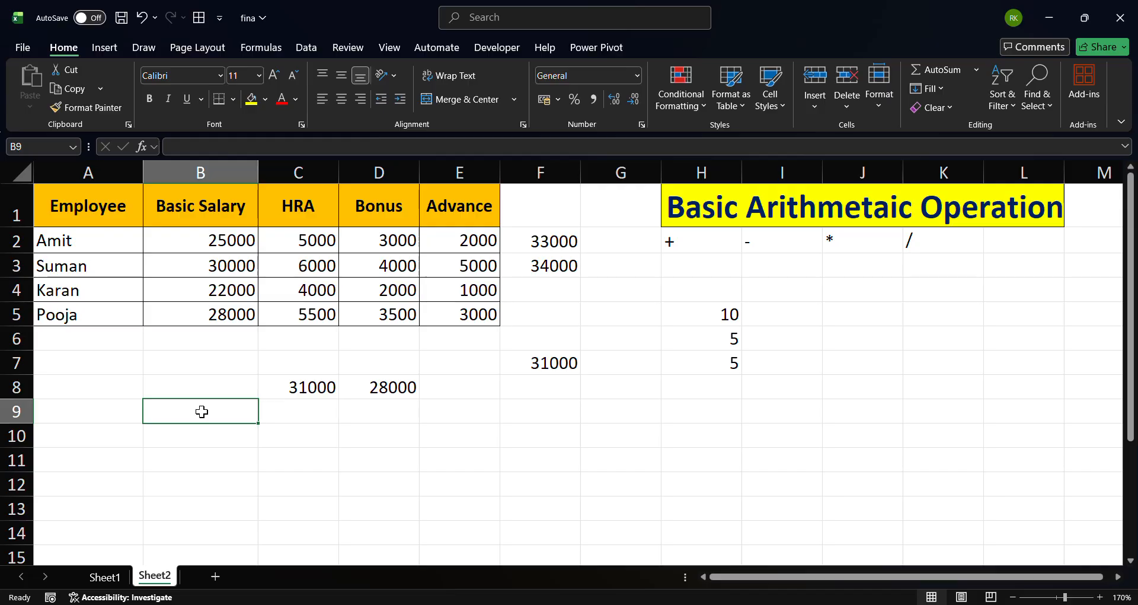
{"action": "left_click", "coordinate": [212, 288]}
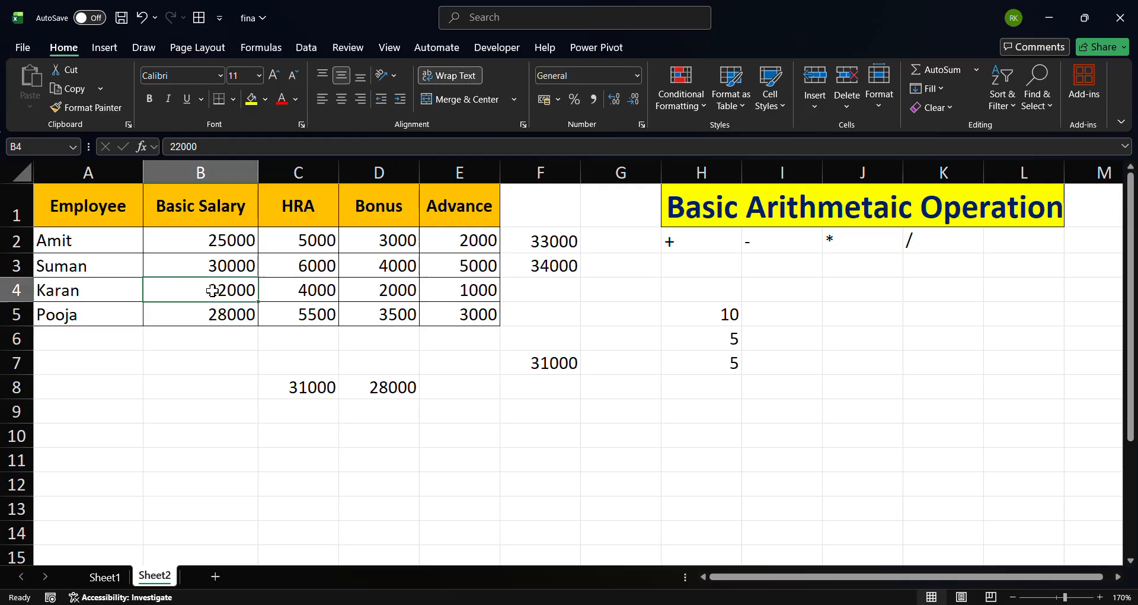
{"action": "double_click", "coordinate": [208, 443]}
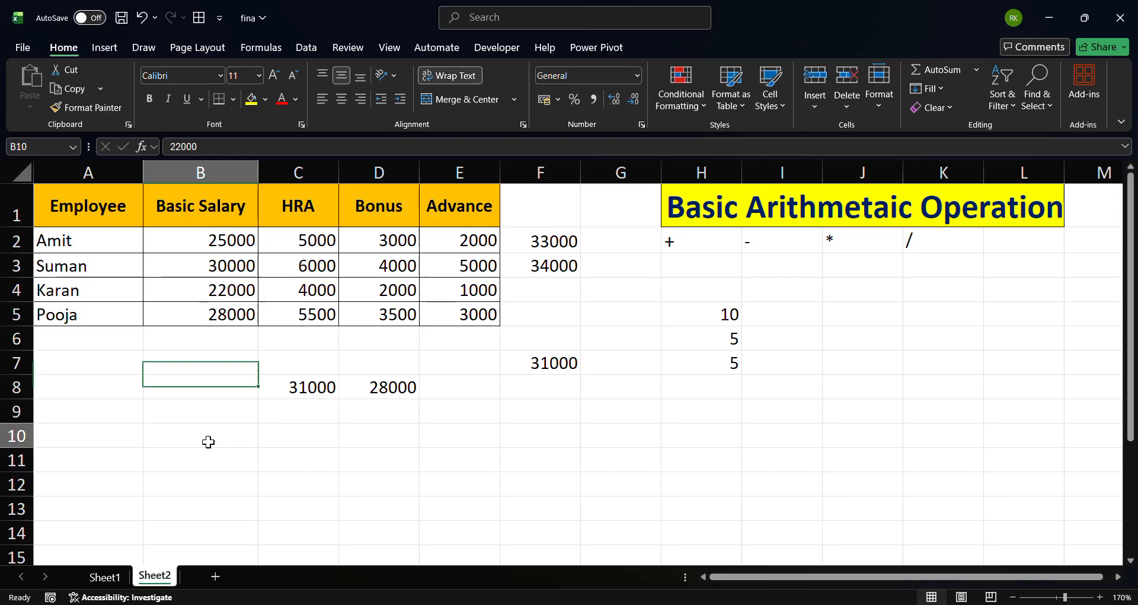
{"action": "type", "text": "="}
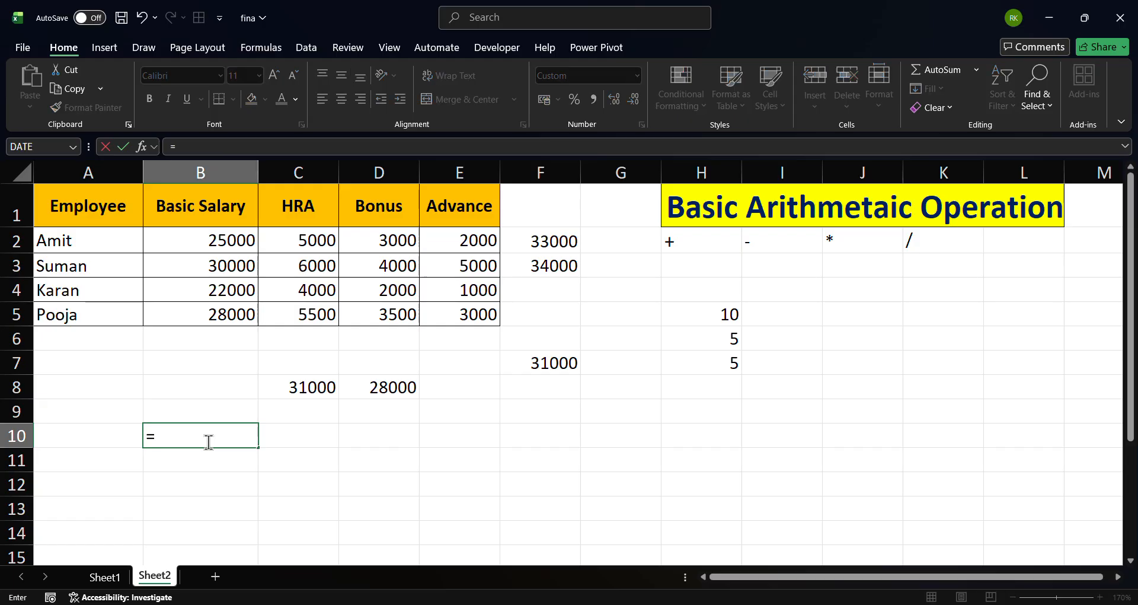
{"action": "left_click", "coordinate": [213, 289]}
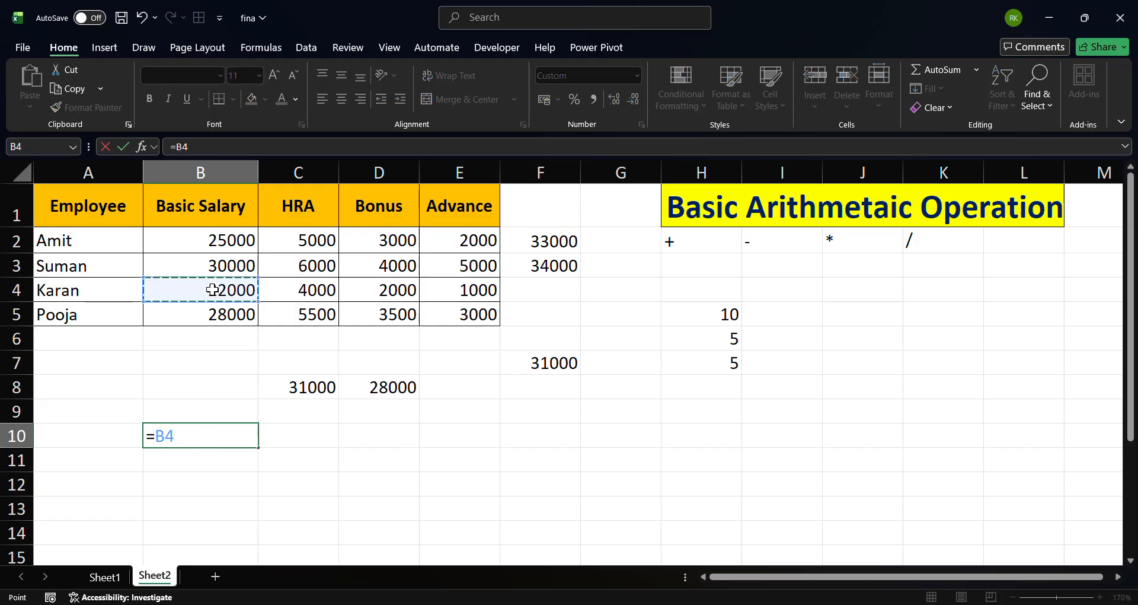
{"action": "type", "text": "*"}
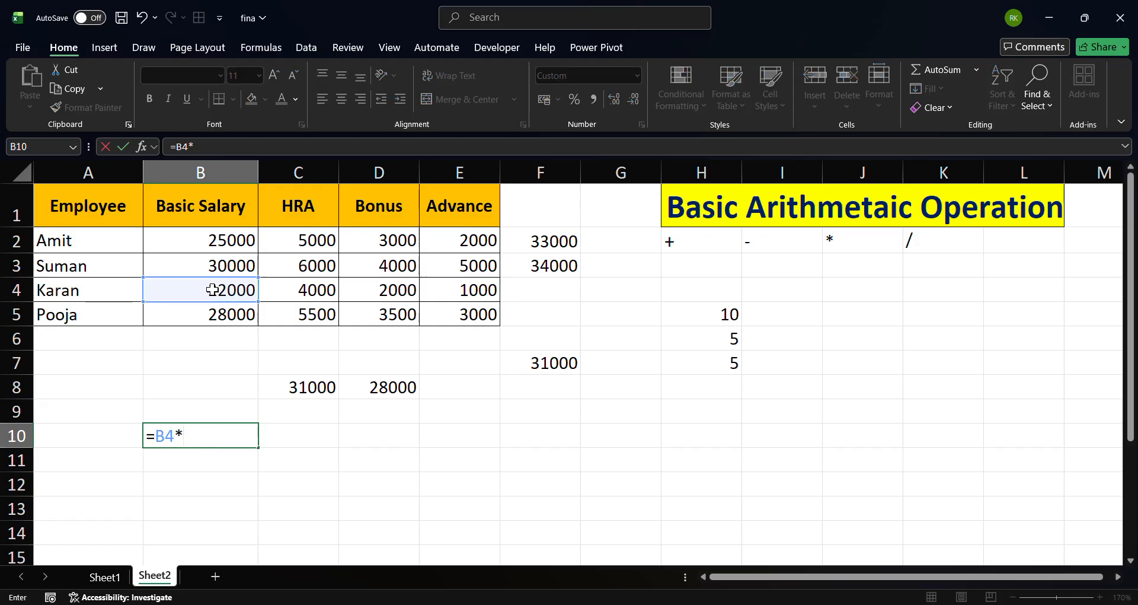
{"action": "type", "text": "12"}
{"action": "key", "text": "Return"}
{"action": "key", "text": "Up"}
{"action": "key", "text": "Down"}
{"action": "key", "text": "Up"}
{"action": "key", "text": "Delete"}
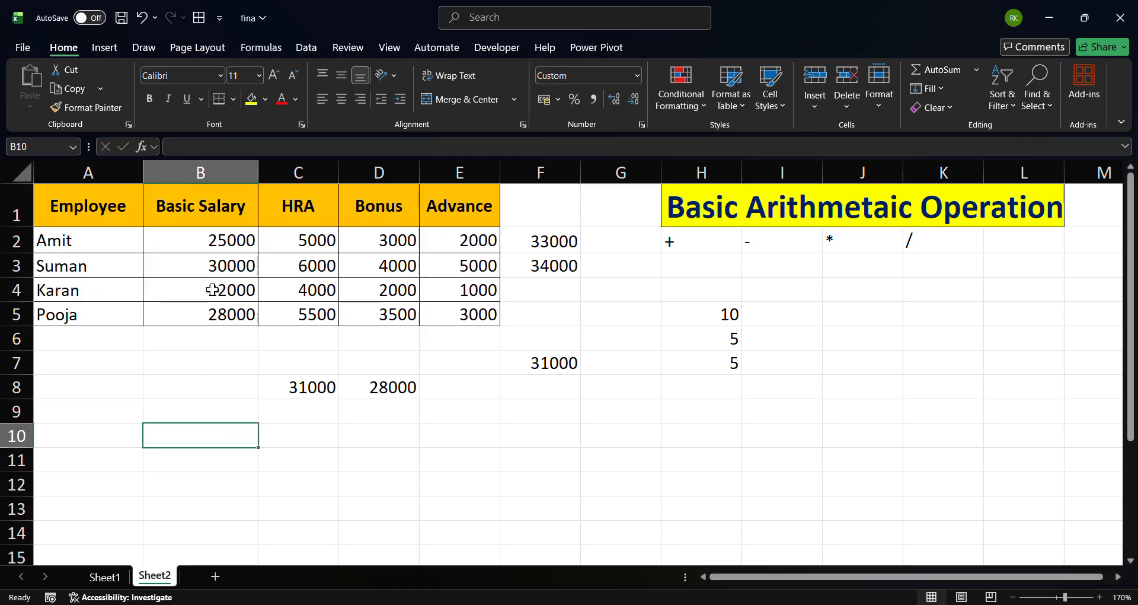
In B9, enter a formula multiplying Karan's Basic Salary by 12: =B4*12
{"action": "key", "text": "Up"}
{"action": "key", "text": "Down"}
{"action": "left_click", "coordinate": [182, 411]}
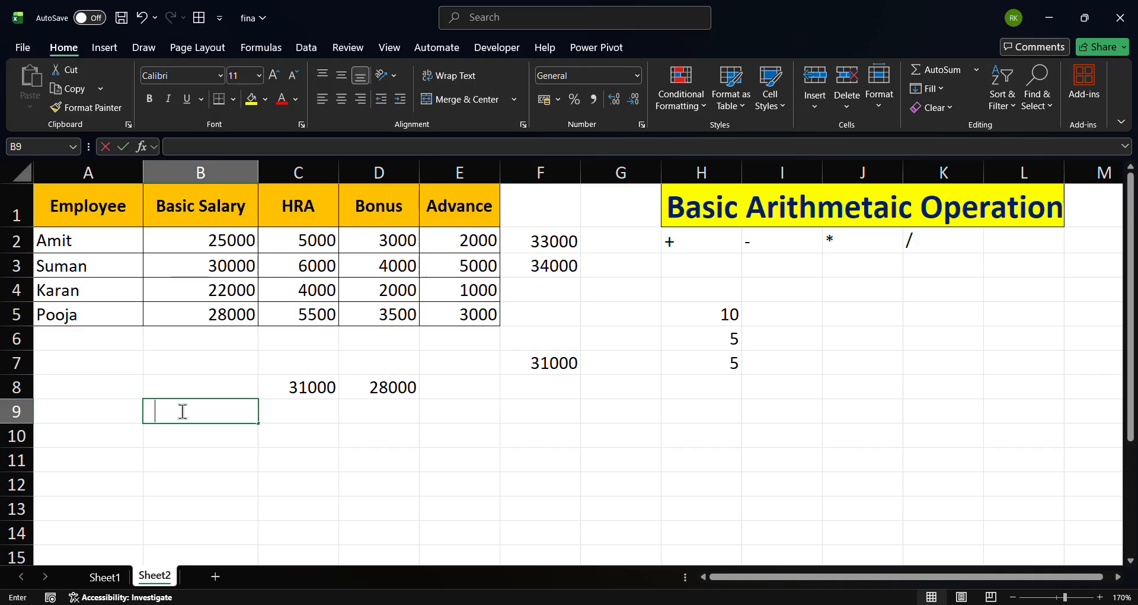
{"action": "type", "text": "="}
{"action": "left_click", "coordinate": [219, 282]}
{"action": "type", "text": "*"}
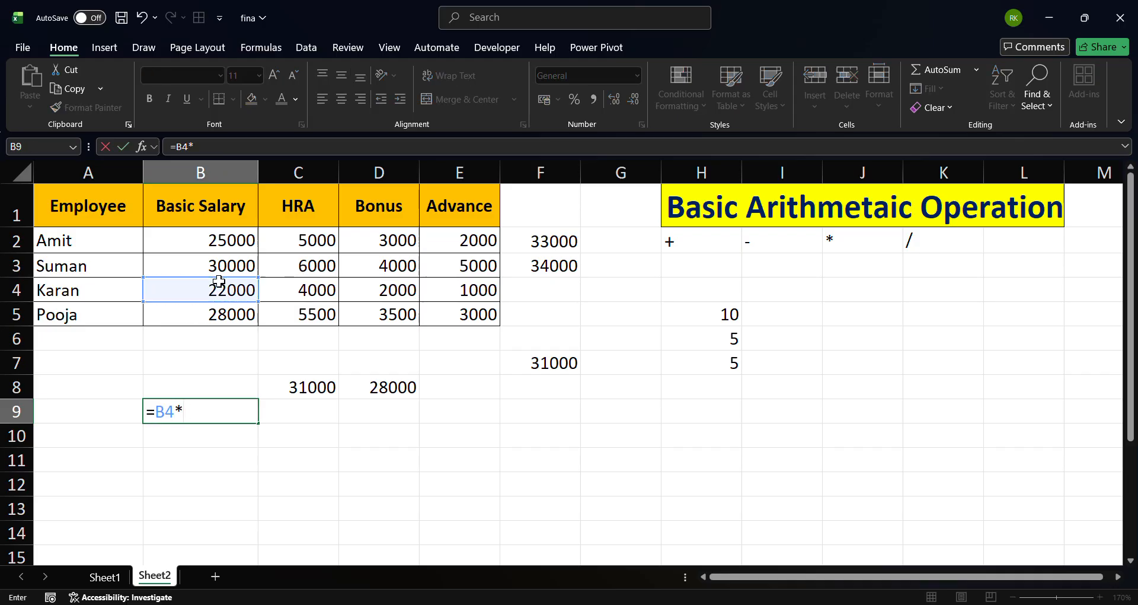
{"action": "type", "text": "12"}
{"action": "key", "text": "Return"}
{"action": "key", "text": "Up"}
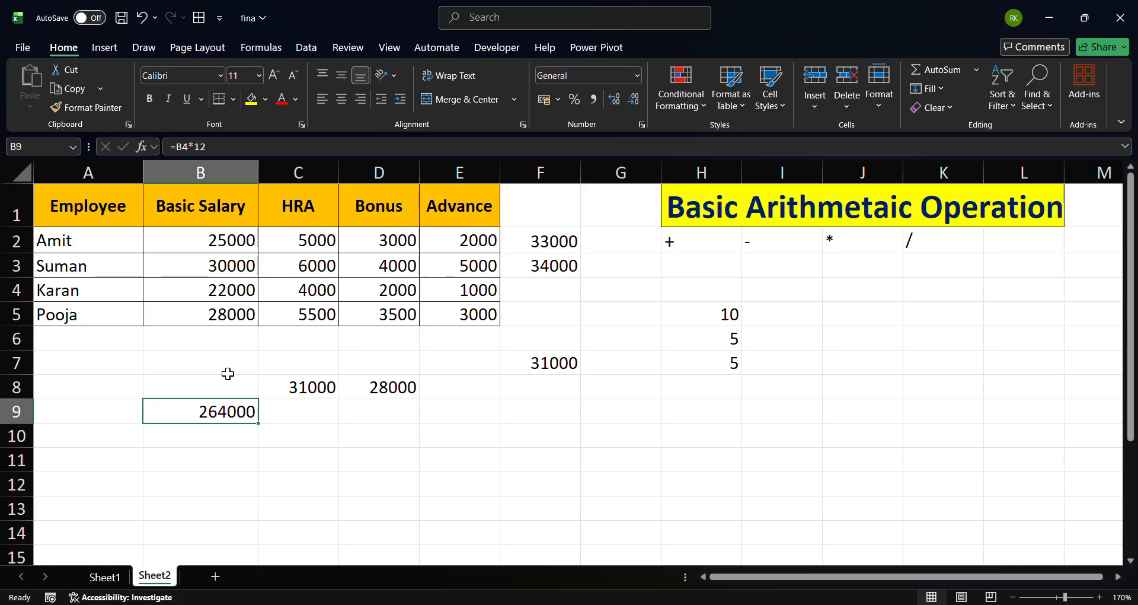
Clear the totals in F2 and F3
{"action": "left_click", "coordinate": [212, 297]}
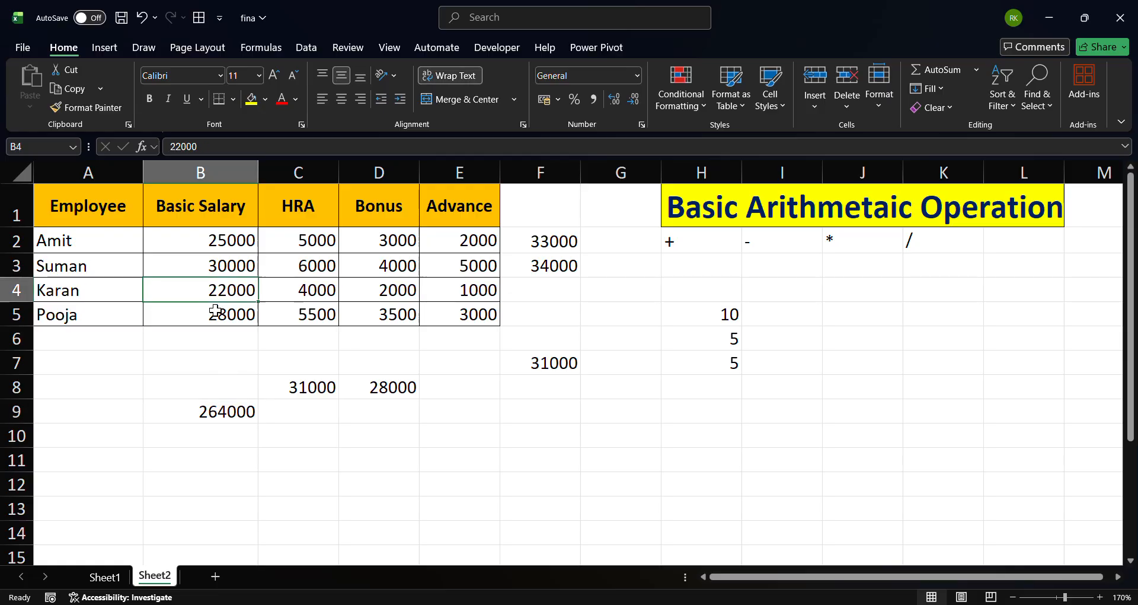
{"action": "left_click", "coordinate": [548, 243]}
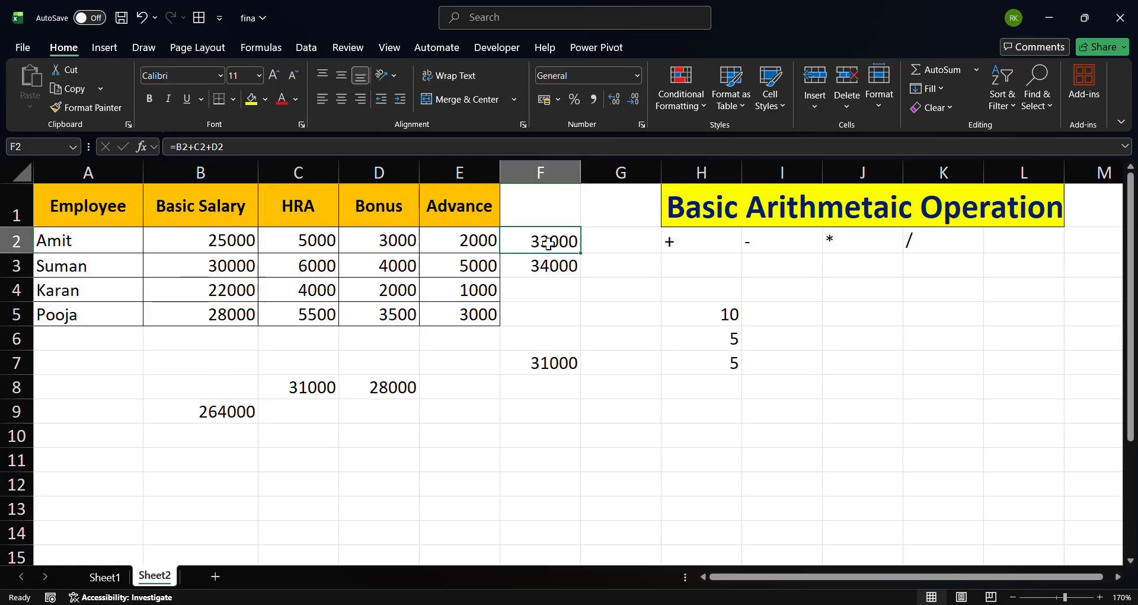
{"action": "key", "text": "shift+Down"}
{"action": "key", "text": "Delete"}
{"action": "key", "text": "Down"}
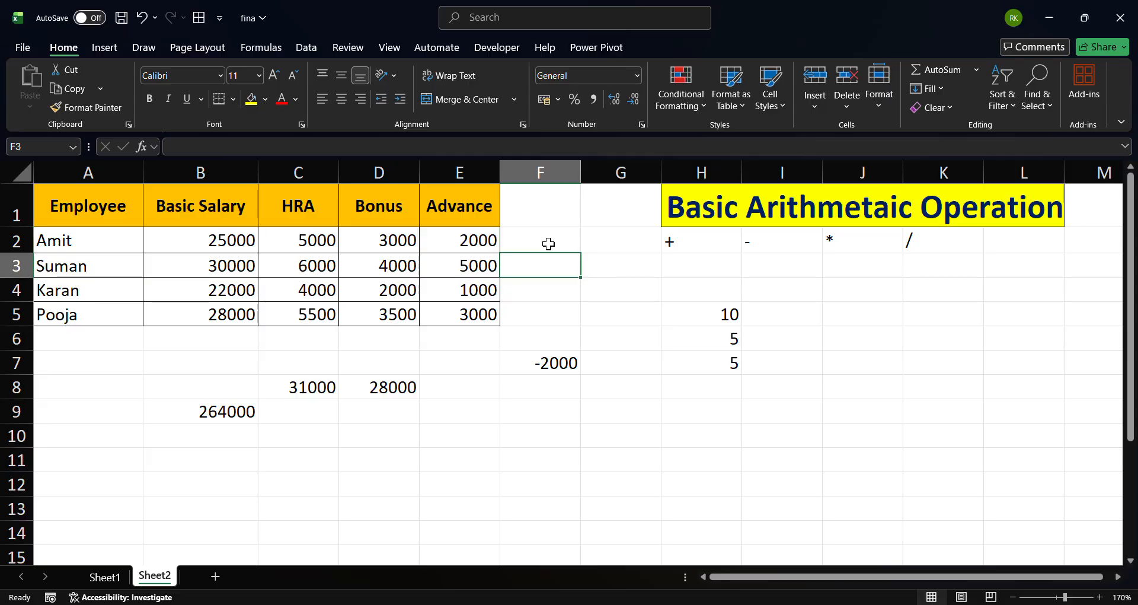
Review the employee names and their Basic Salary cells next to the empty column F
{"action": "left_click", "coordinate": [117, 239]}
{"action": "left_click_drag", "start_coordinate": [106, 263], "coordinate": [80, 313]}
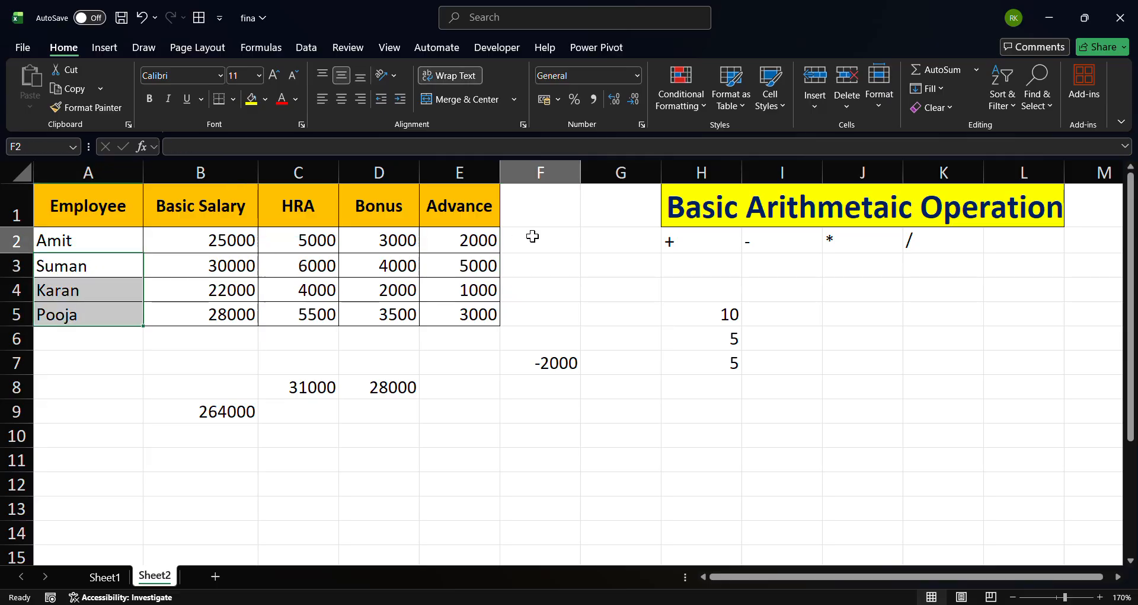
{"action": "left_click", "coordinate": [532, 236]}
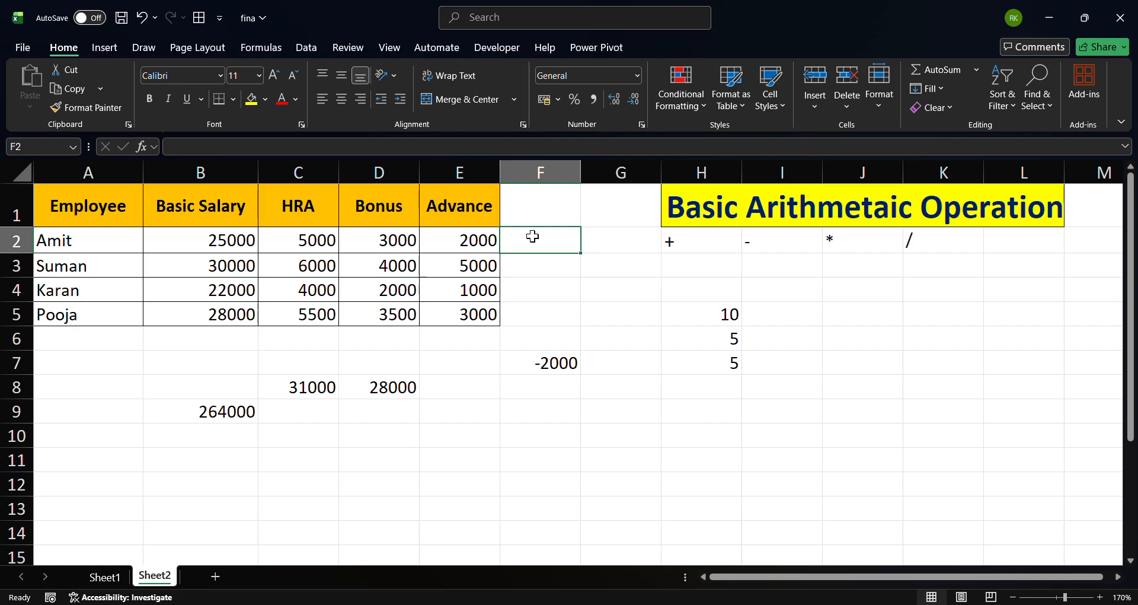
{"action": "left_click", "coordinate": [244, 239]}
{"action": "left_click", "coordinate": [526, 245]}
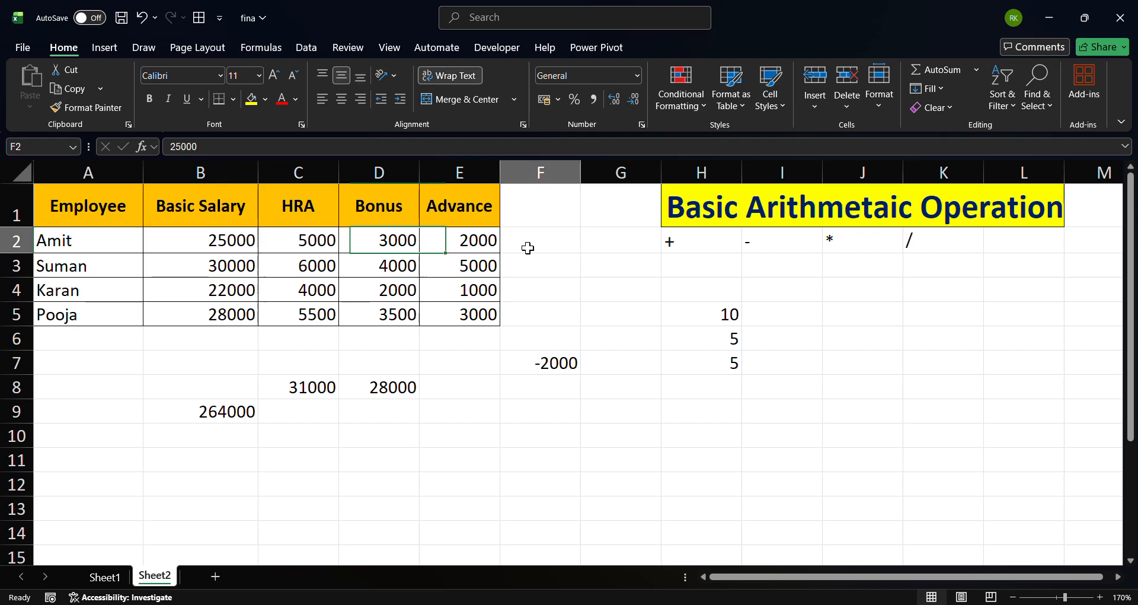
{"action": "left_click", "coordinate": [217, 264]}
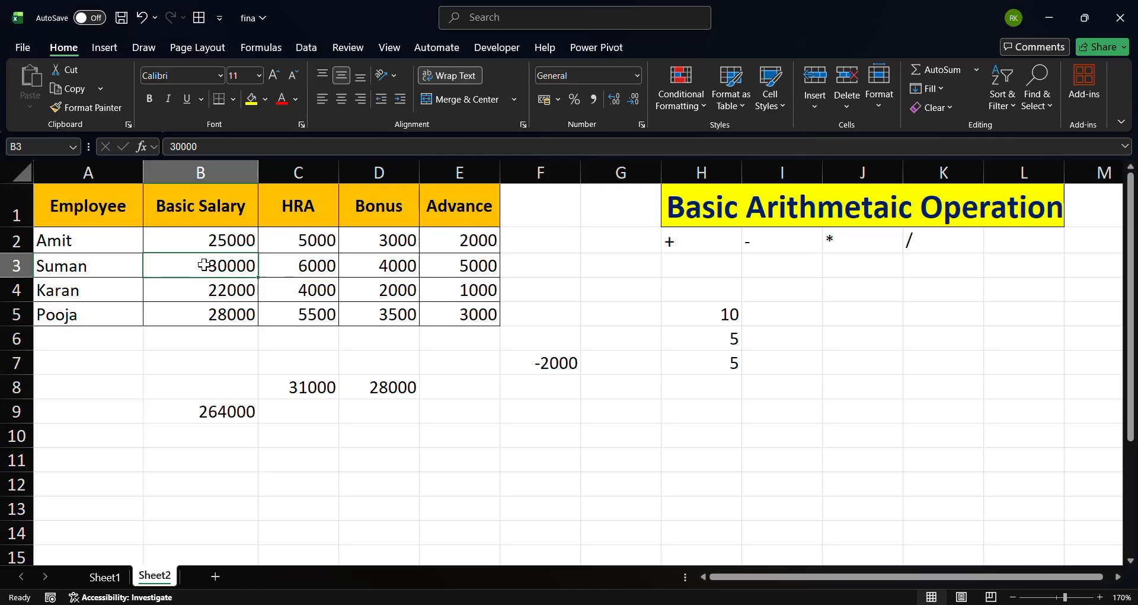
{"action": "left_click", "coordinate": [533, 261]}
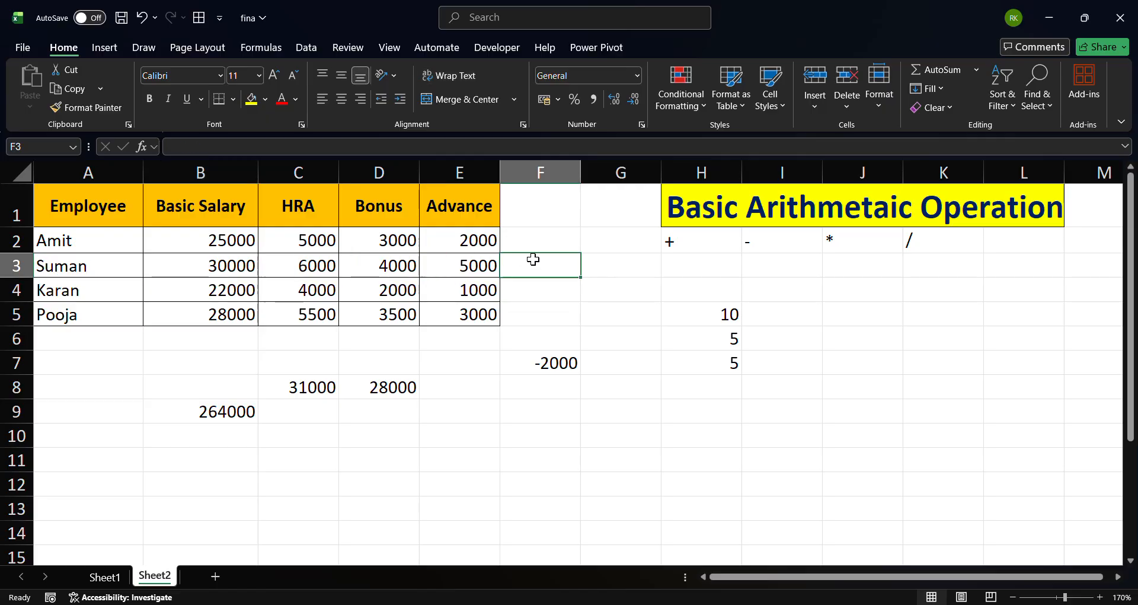
In F2, enter a formula multiplying Amit's Basic Salary by 12: =B2*12
{"action": "left_click", "coordinate": [529, 237]}
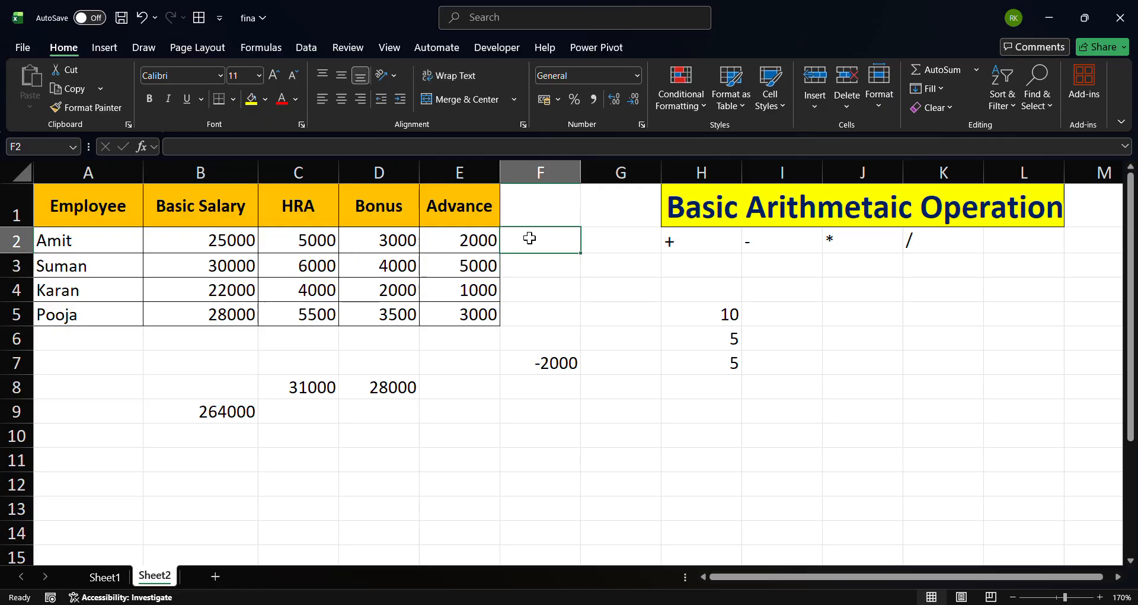
{"action": "type", "text": "="}
{"action": "left_click", "coordinate": [210, 242]}
{"action": "type", "text": "*12"}
{"action": "key", "text": "Return"}
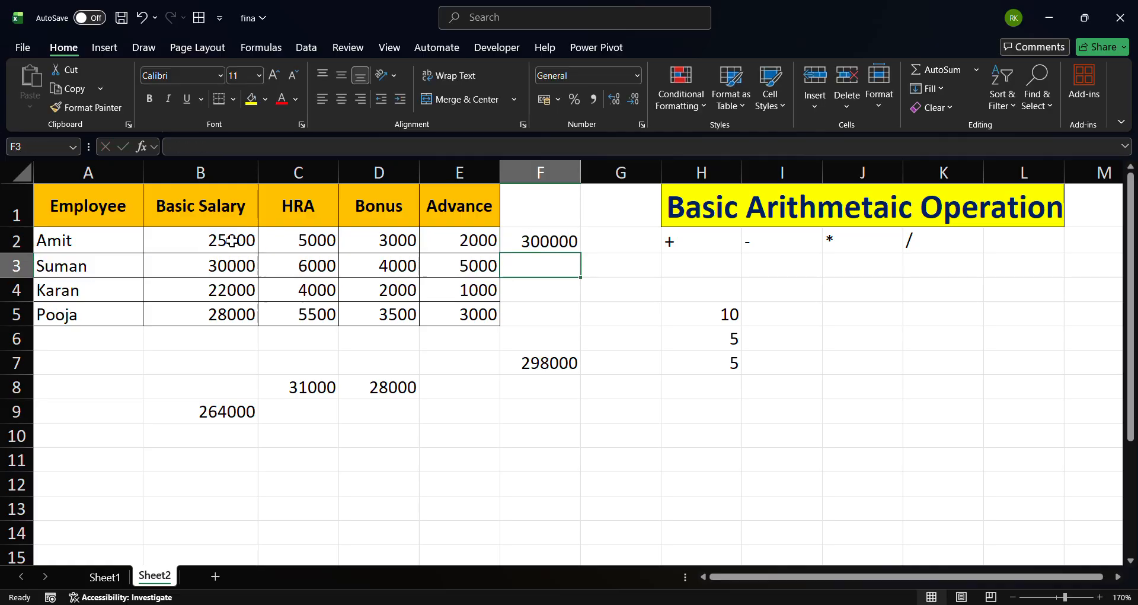
In F3, enter a formula multiplying Suman's Basic Salary by 12: =B3*12
{"action": "left_click", "coordinate": [538, 241]}
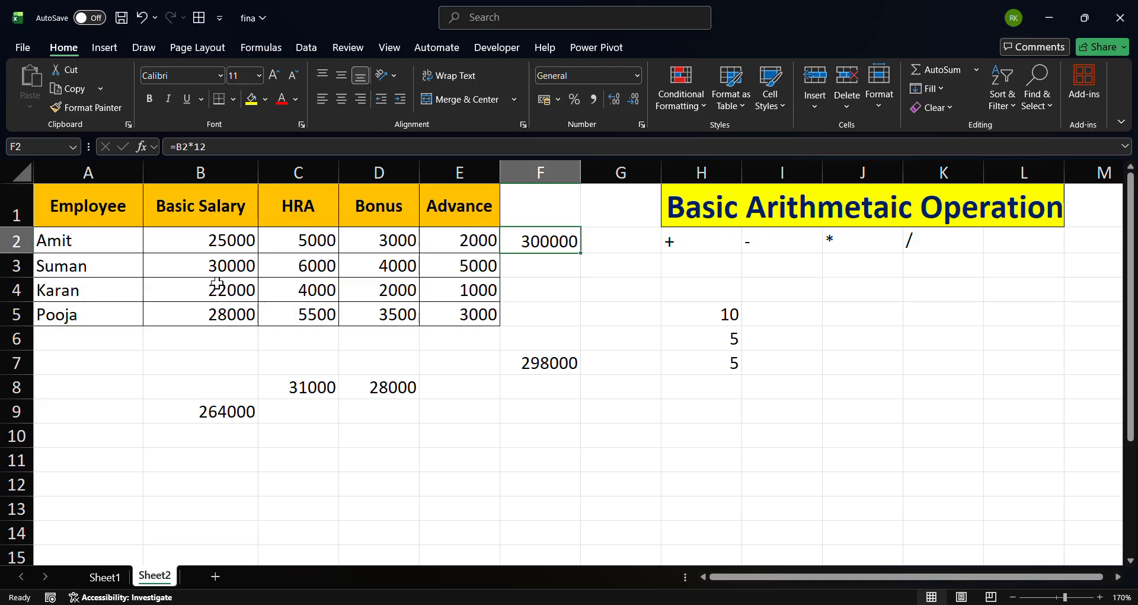
{"action": "left_click", "coordinate": [548, 265]}
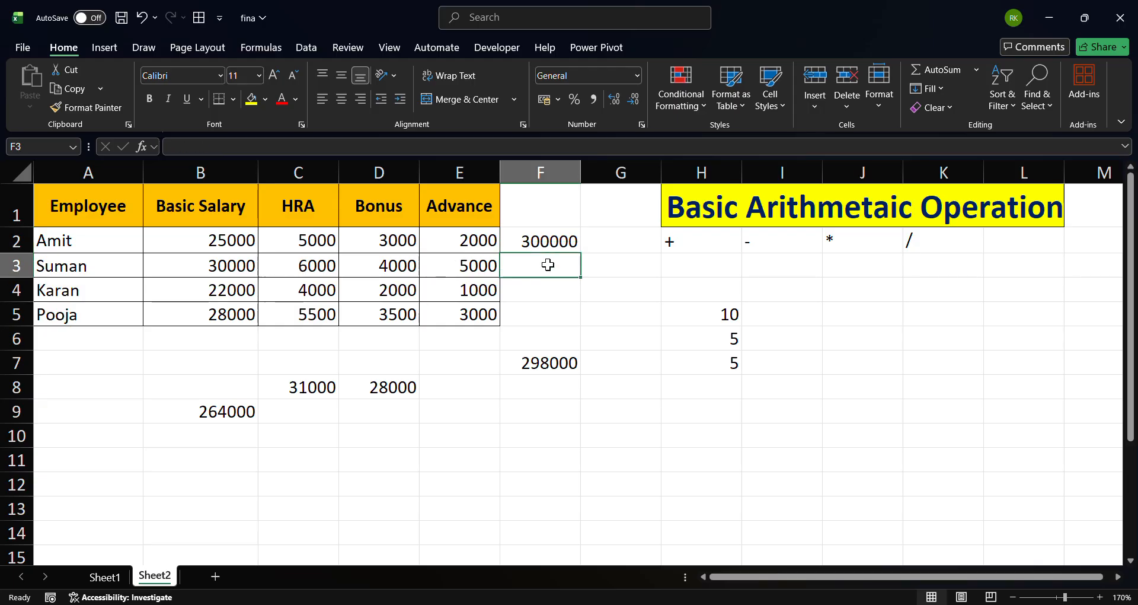
{"action": "type", "text": "="}
{"action": "left_click", "coordinate": [211, 265]}
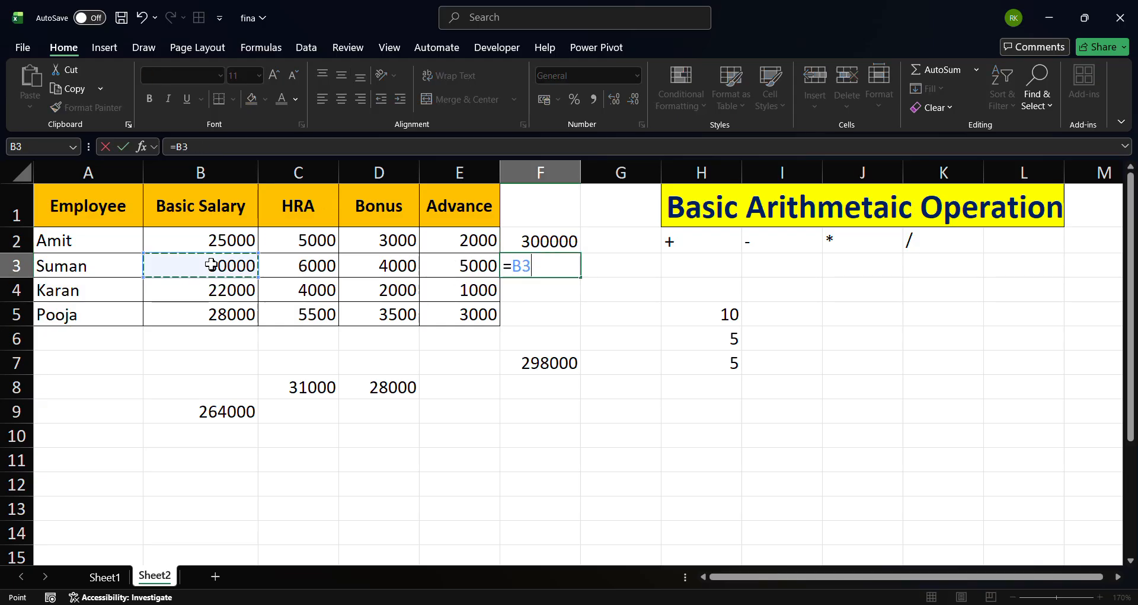
{"action": "type", "text": "*"}
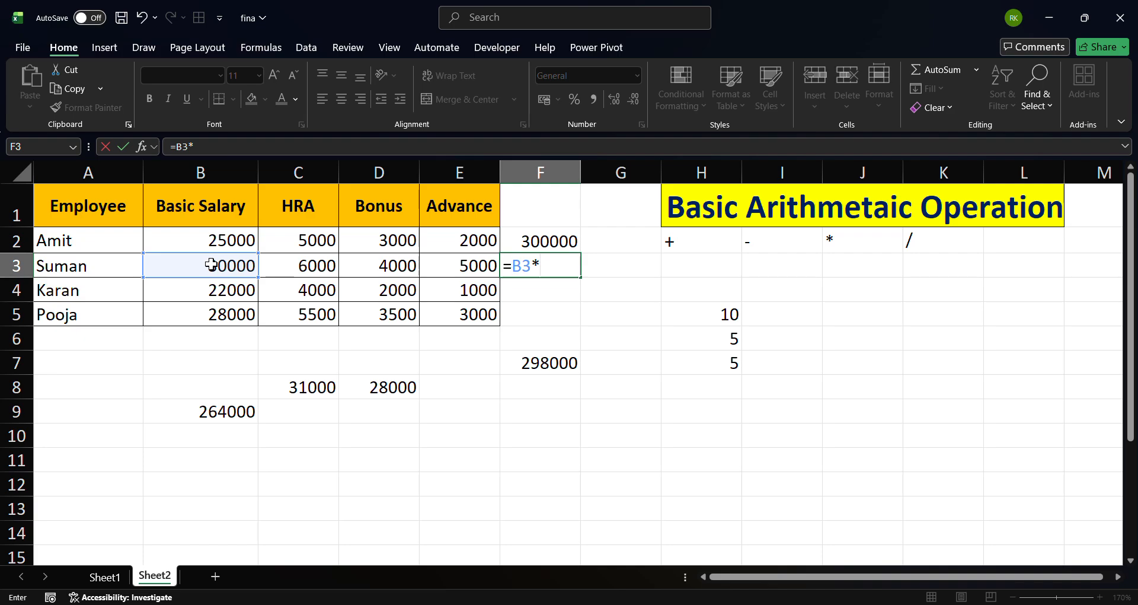
{"action": "type", "text": "12"}
{"action": "key", "text": "ctrl+Return"}
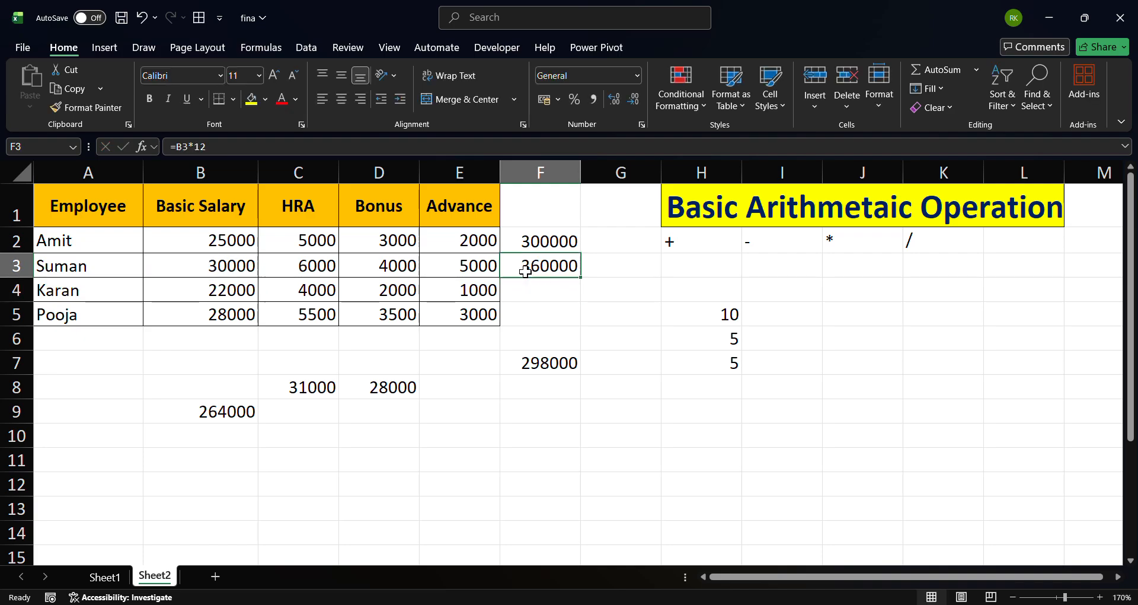
In F4, enter a formula multiplying Karan's Basic Salary by 8: =B4*8
{"action": "left_click", "coordinate": [556, 286]}
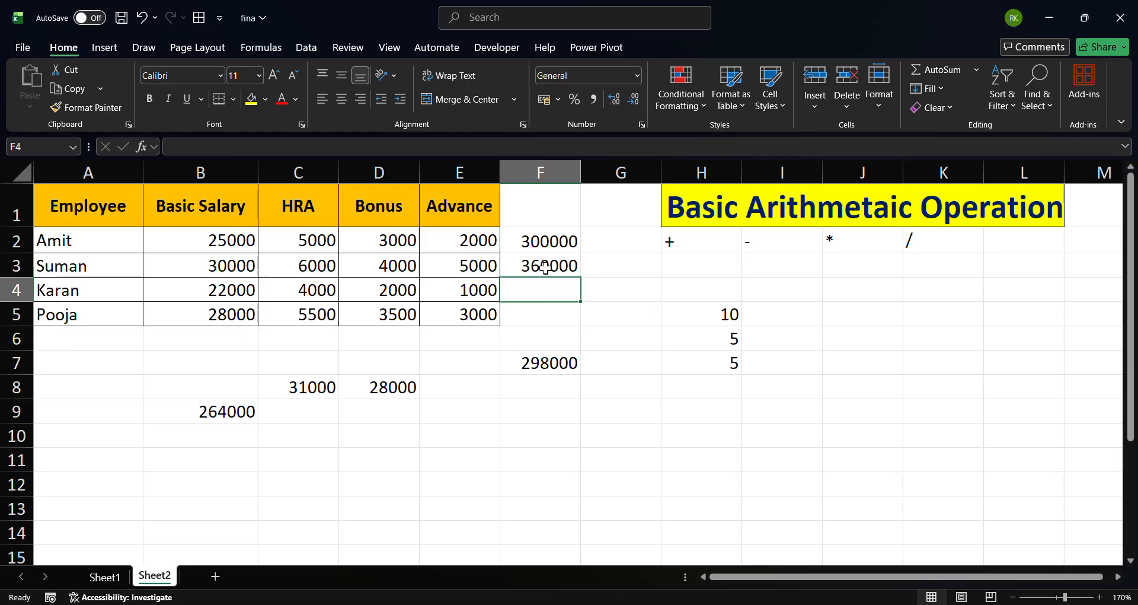
{"action": "left_click", "coordinate": [547, 267]}
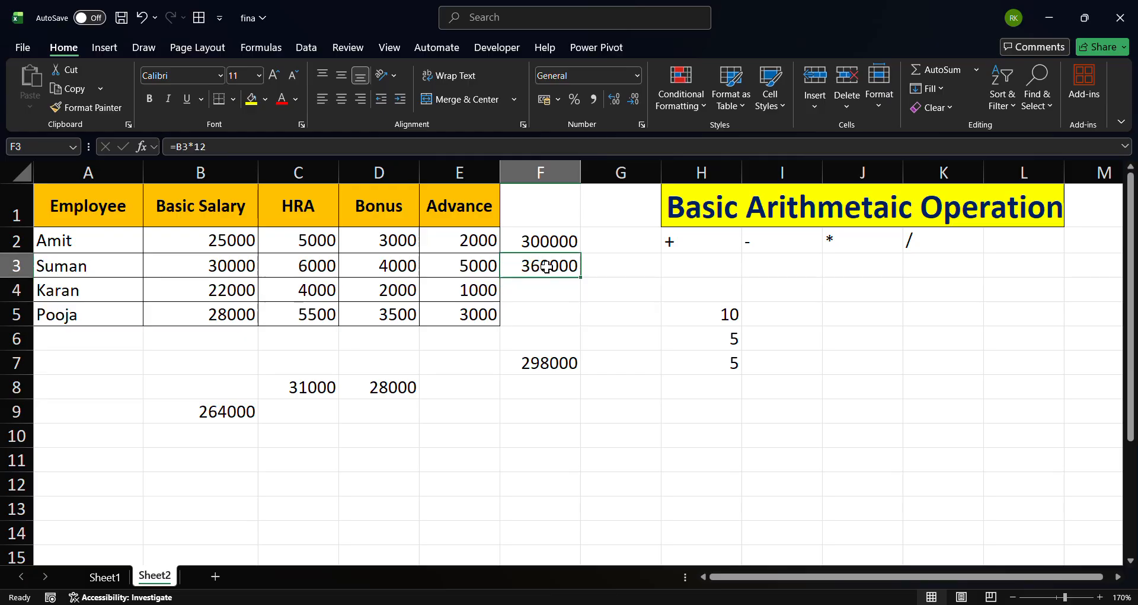
{"action": "left_click", "coordinate": [553, 305]}
{"action": "left_click", "coordinate": [552, 298]}
{"action": "type", "text": "="}
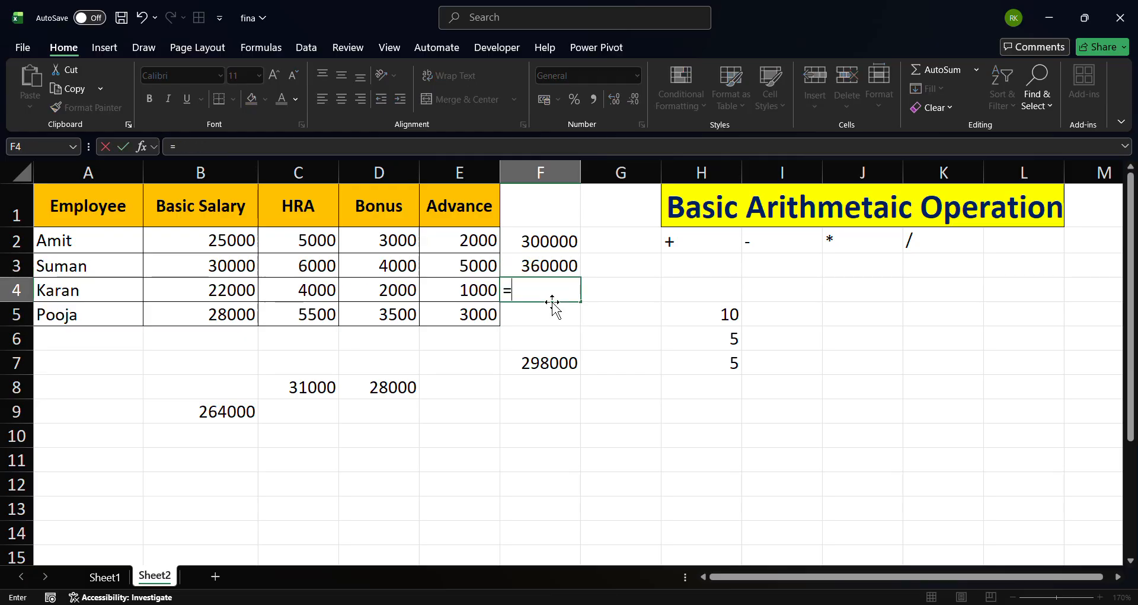
{"action": "left_click", "coordinate": [227, 292]}
{"action": "type", "text": "*"}
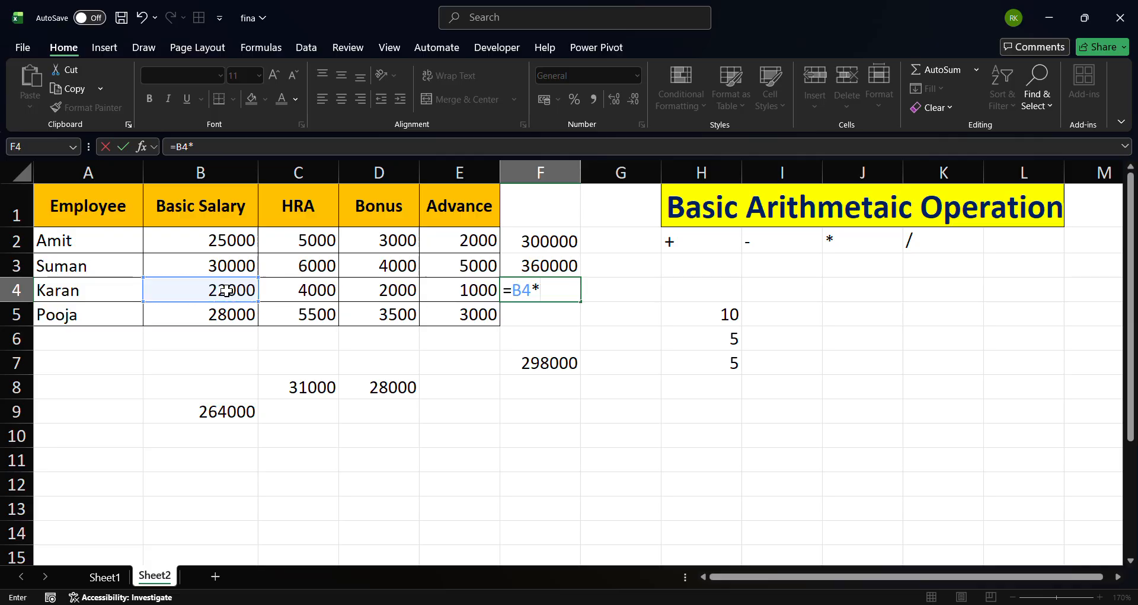
{"action": "key", "text": "ctrl+Return"}
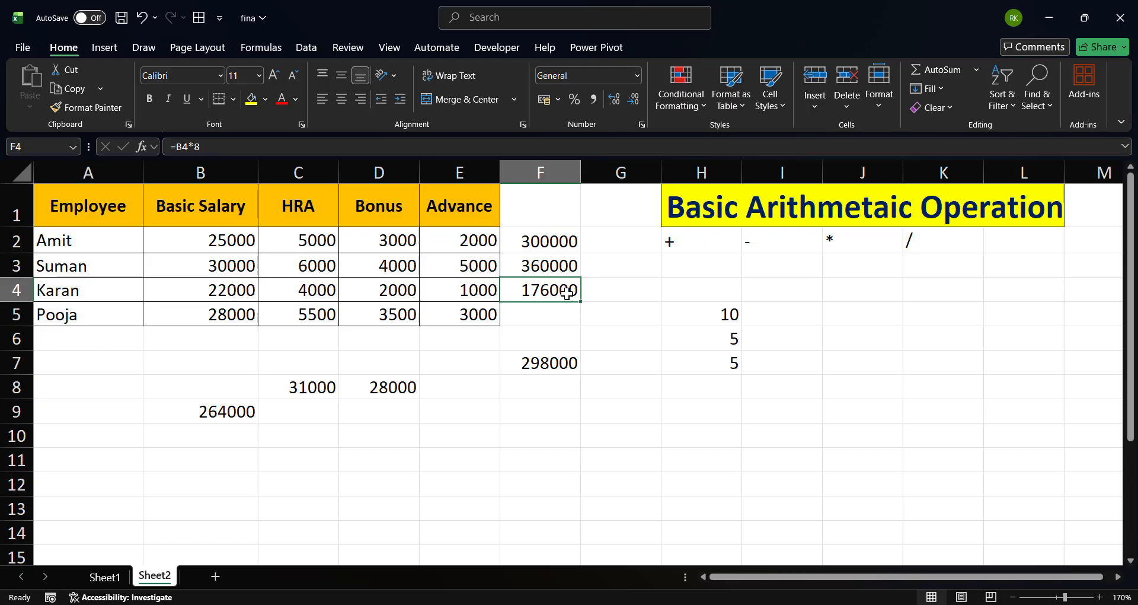
Review the operator labels and the sample numbers in column H
{"action": "left_click", "coordinate": [535, 308]}
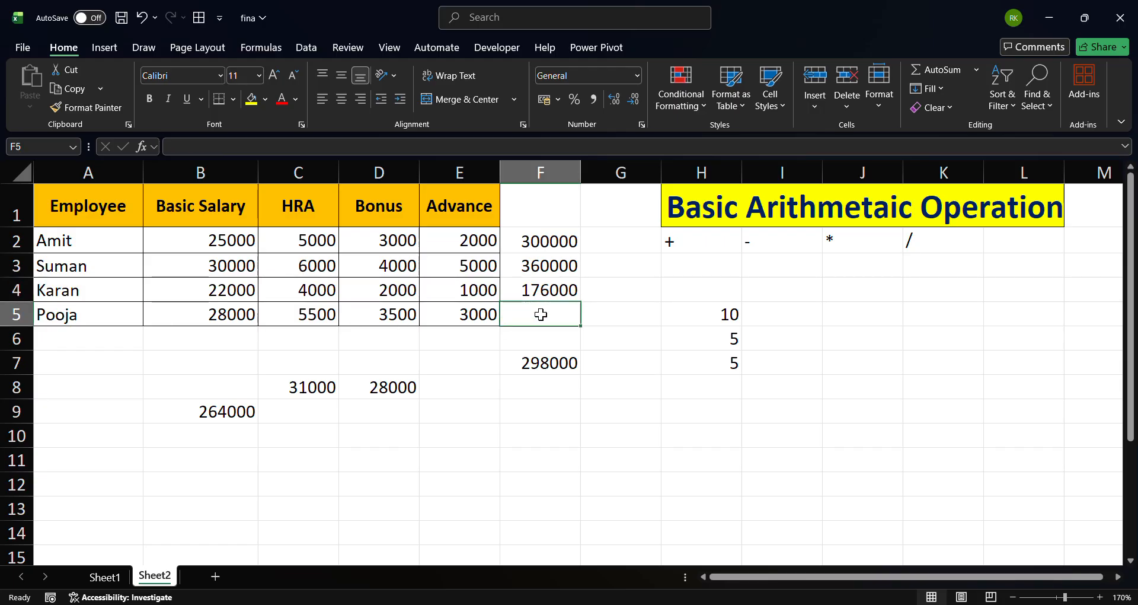
{"action": "left_click", "coordinate": [842, 237]}
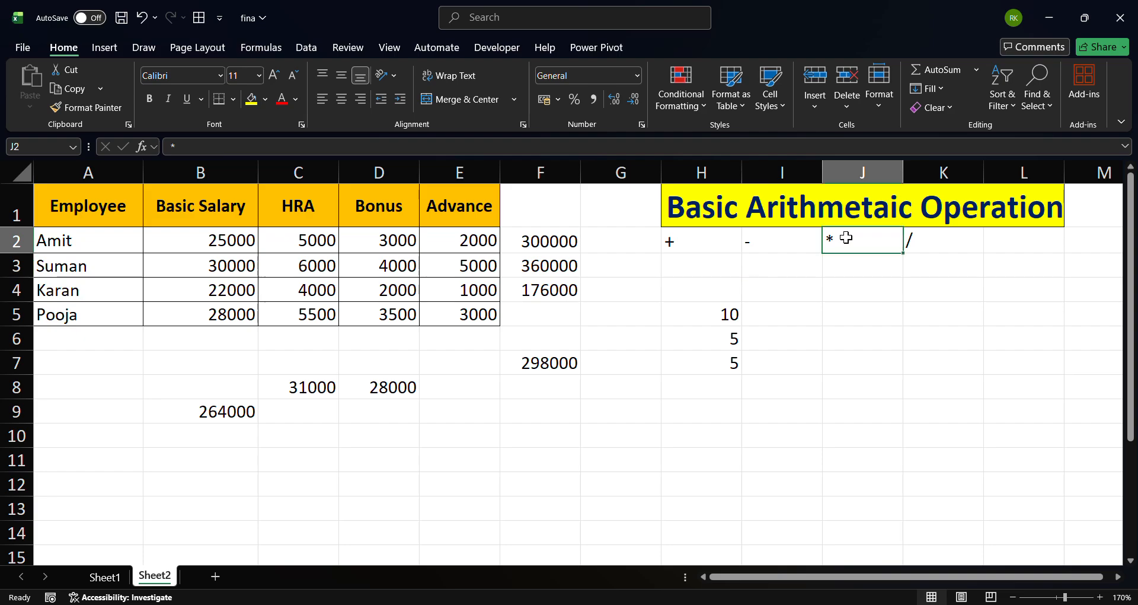
{"action": "left_click", "coordinate": [929, 240]}
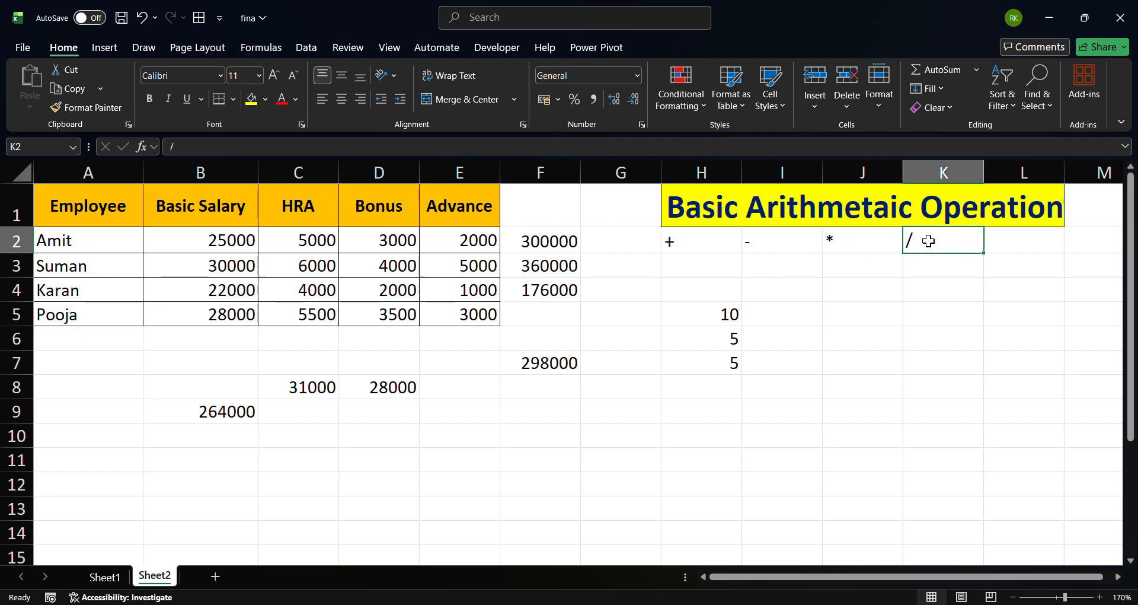
{"action": "left_click", "coordinate": [553, 241]}
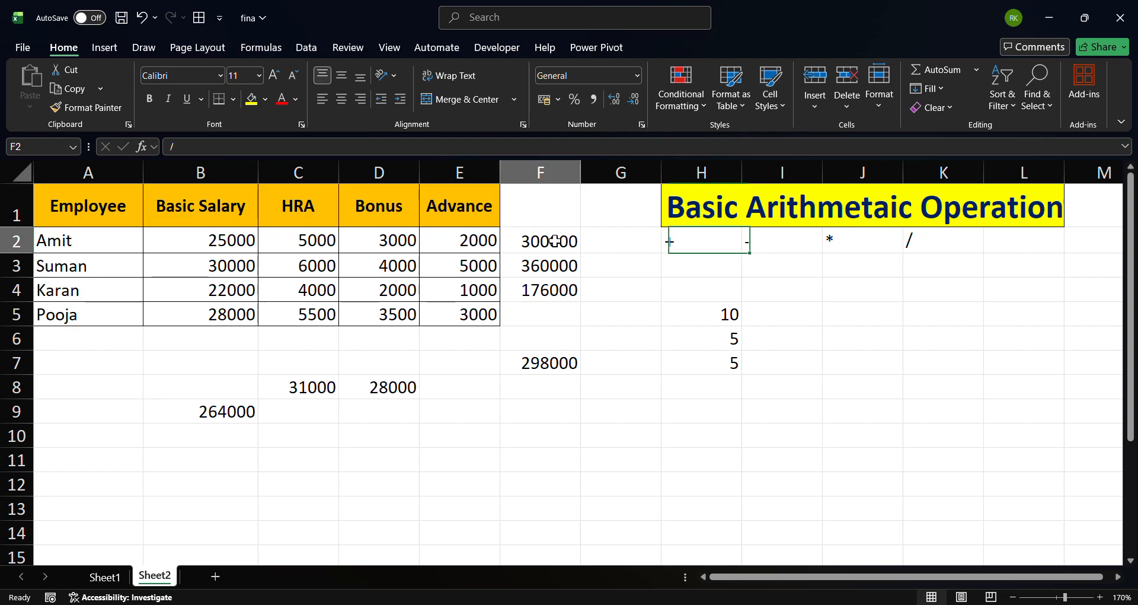
{"action": "left_click", "coordinate": [613, 234]}
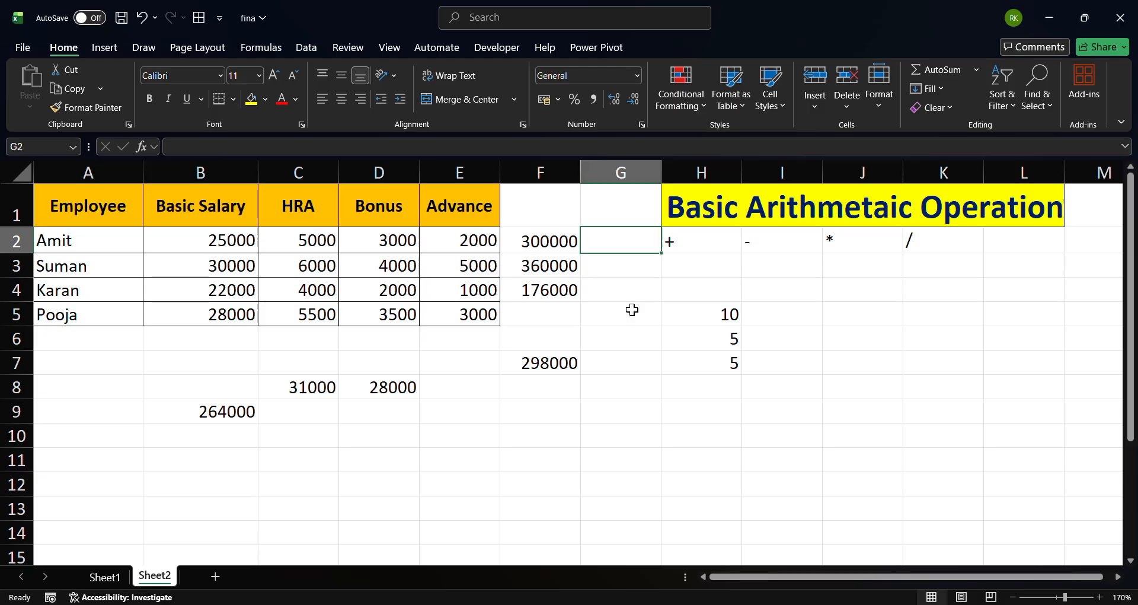
{"action": "left_click", "coordinate": [714, 296]}
{"action": "left_click", "coordinate": [722, 313]}
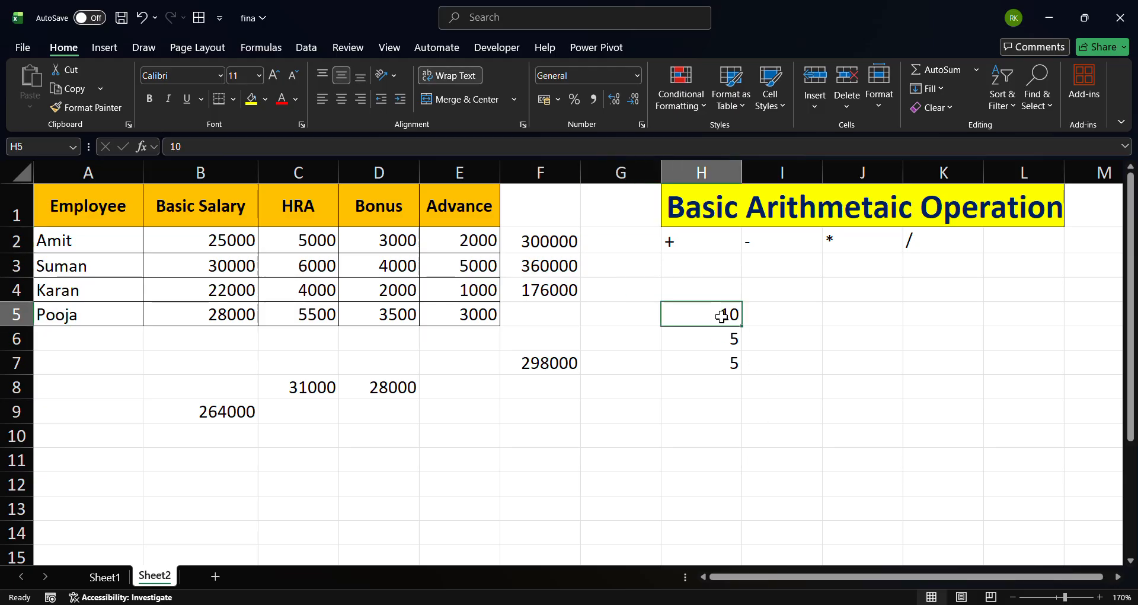
In I5, enter a formula dividing the sample number in H5 by H6: =H5/H6
{"action": "left_click", "coordinate": [729, 338]}
{"action": "left_click", "coordinate": [720, 317]}
{"action": "left_click", "coordinate": [791, 317]}
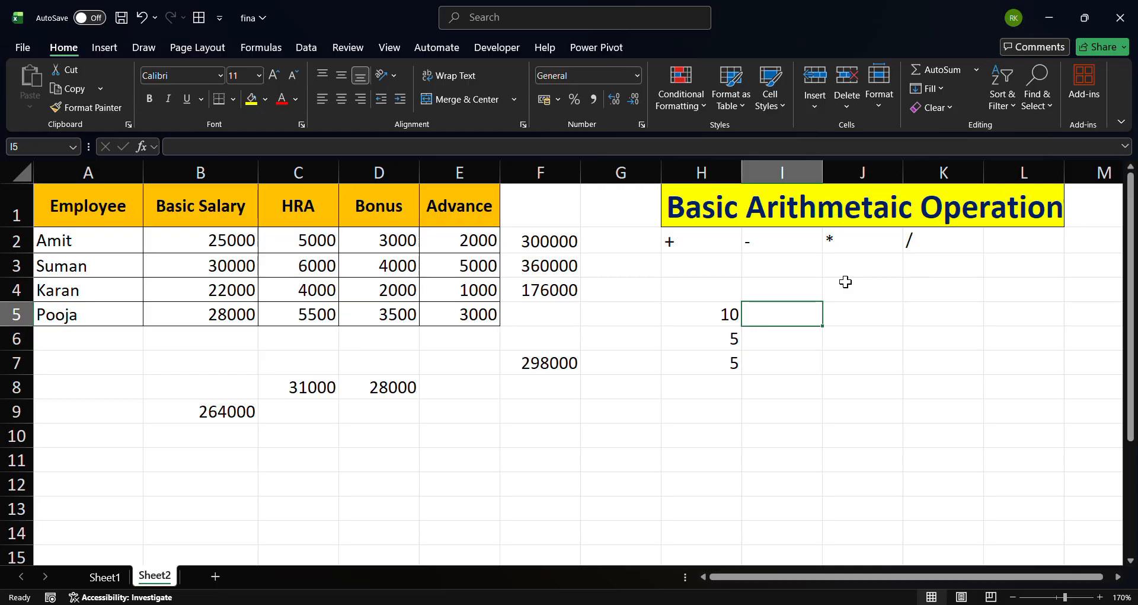
{"action": "type", "text": "="}
{"action": "left_click", "coordinate": [709, 305]}
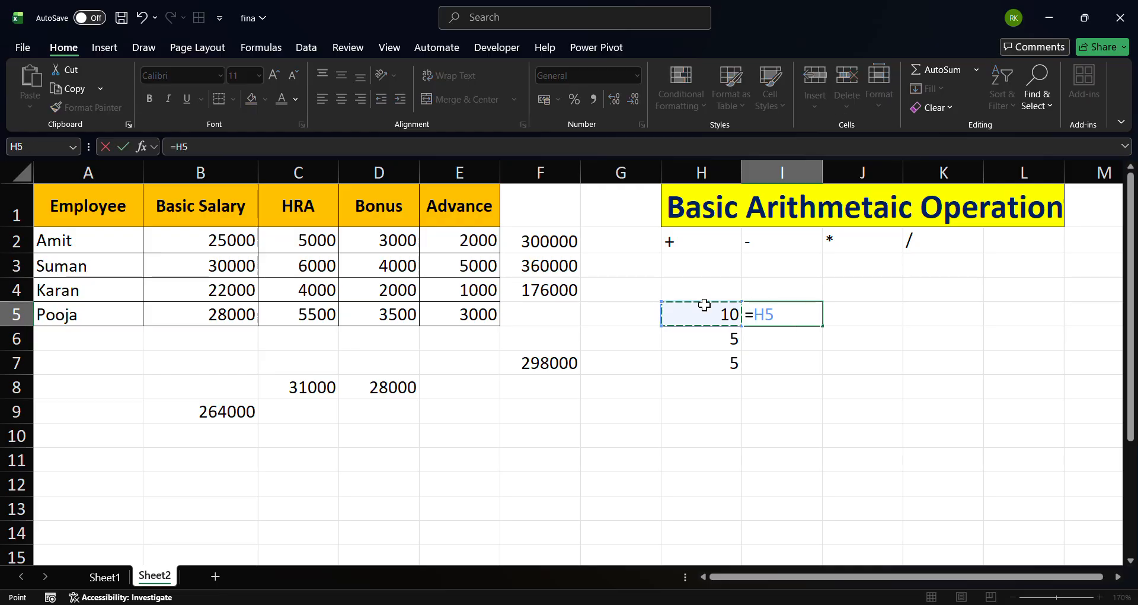
{"action": "type", "text": "/"}
{"action": "left_click", "coordinate": [710, 337]}
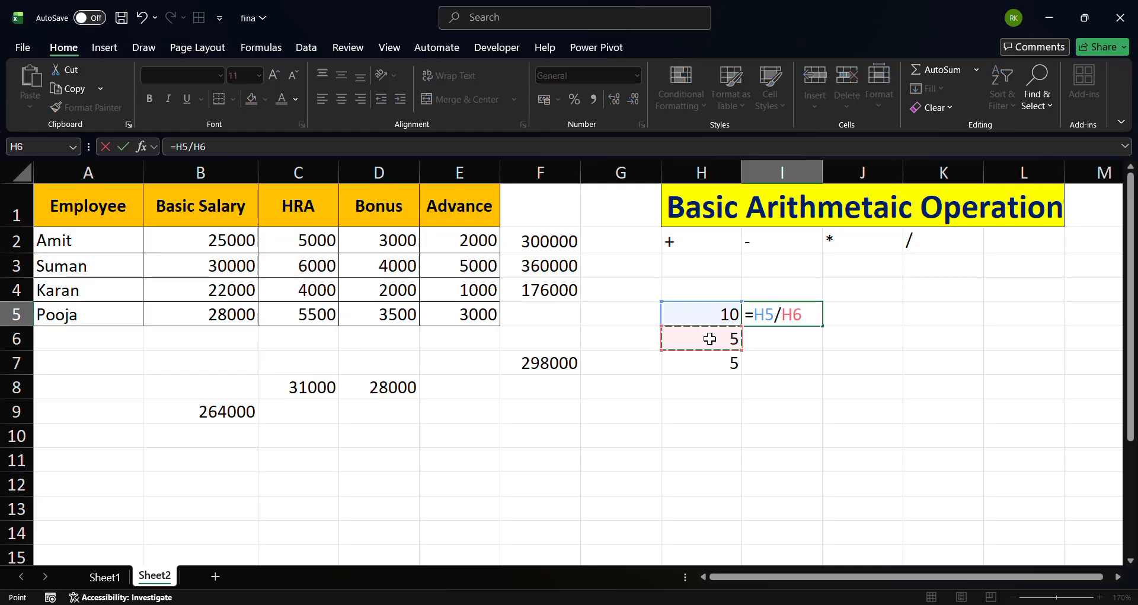
{"action": "key", "text": "Return"}
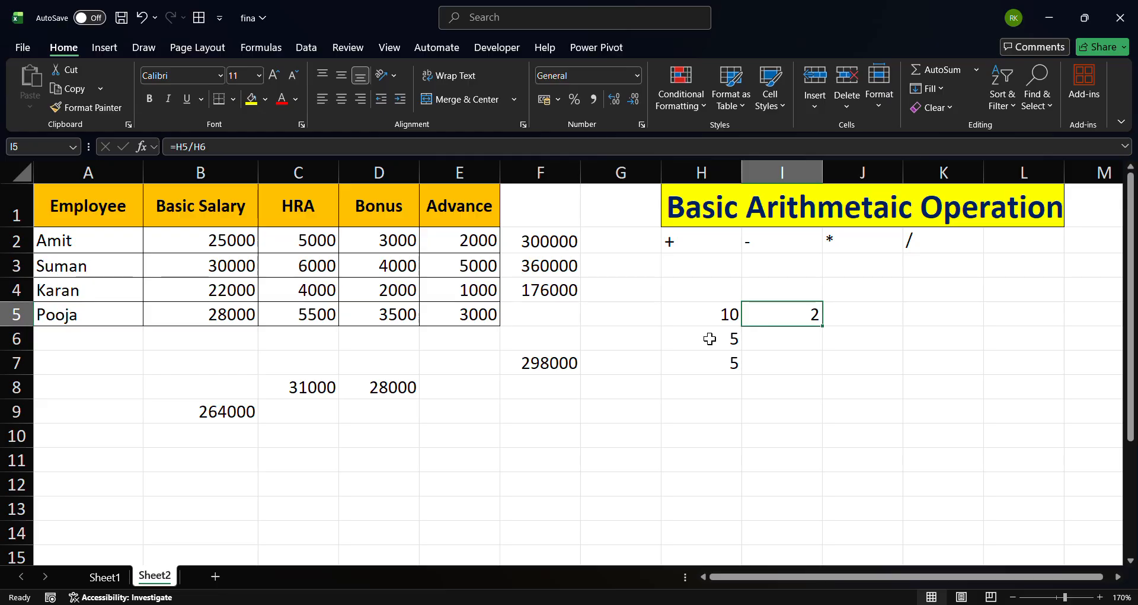
In G2, enter a formula dividing Amit's annual amount in F2 by 12: =F2/12
{"action": "key", "text": "Left"}
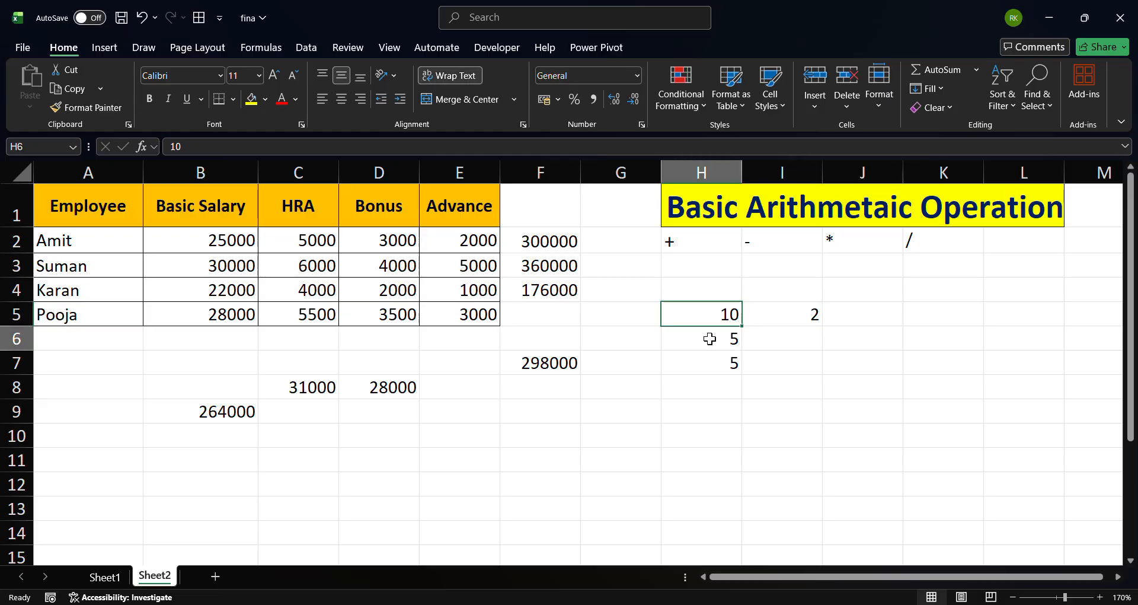
{"action": "key", "text": "Right"}
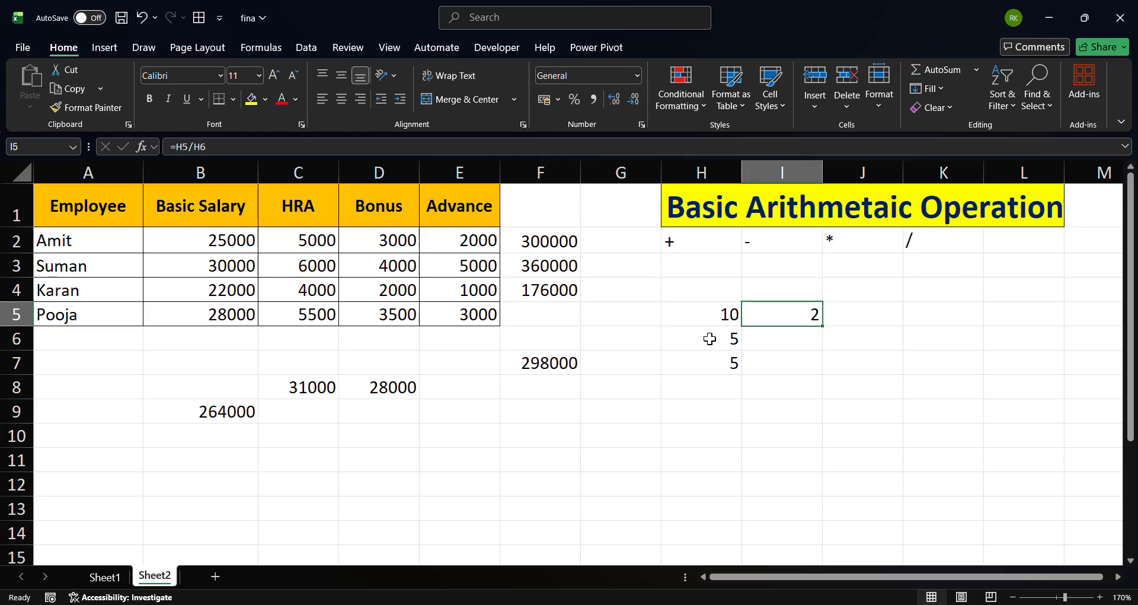
{"action": "left_click", "coordinate": [621, 231]}
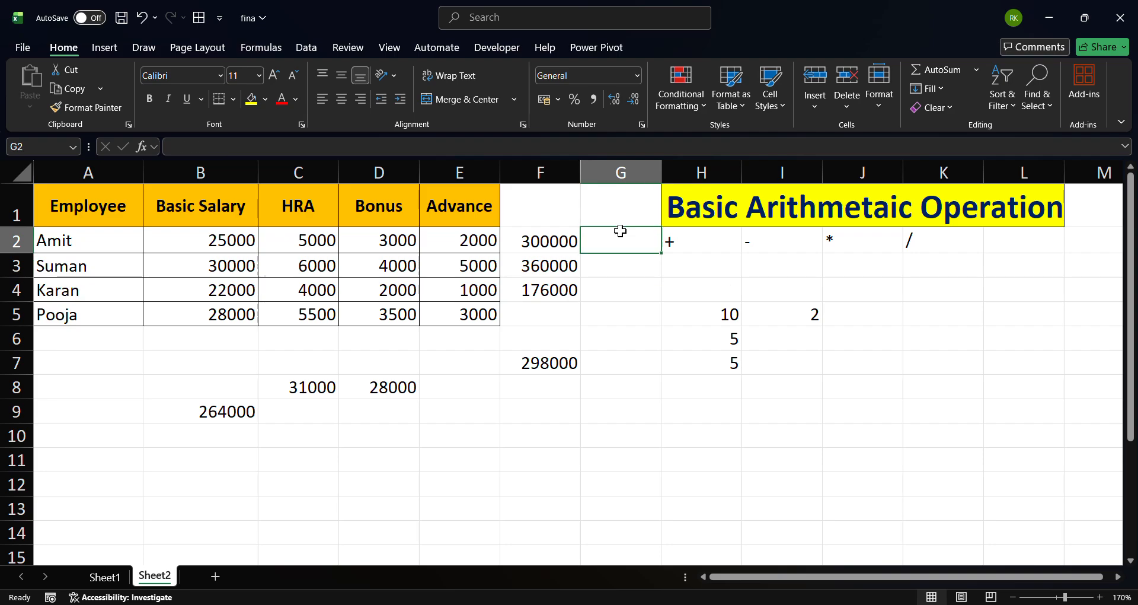
{"action": "left_click", "coordinate": [555, 239]}
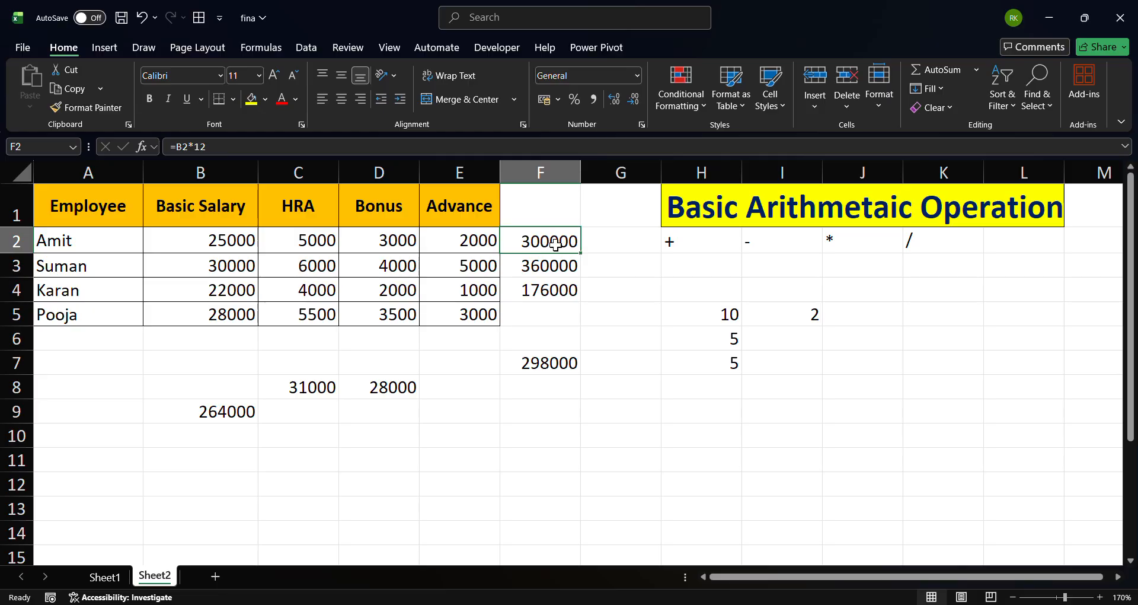
{"action": "left_click", "coordinate": [609, 245]}
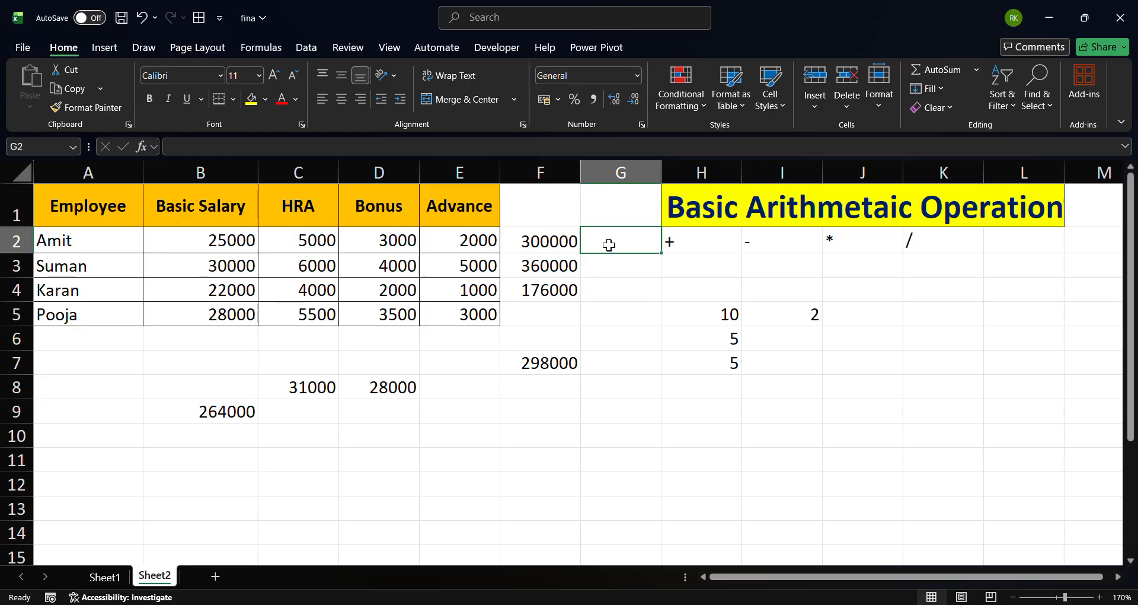
{"action": "type", "text": "="}
{"action": "left_click", "coordinate": [542, 239]}
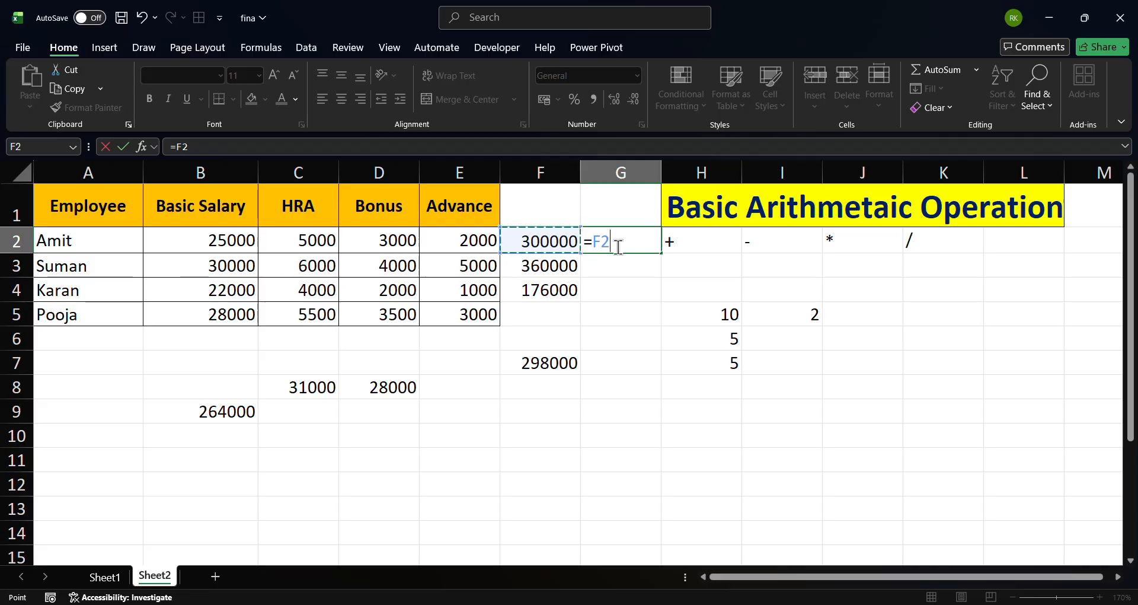
{"action": "type", "text": "/"}
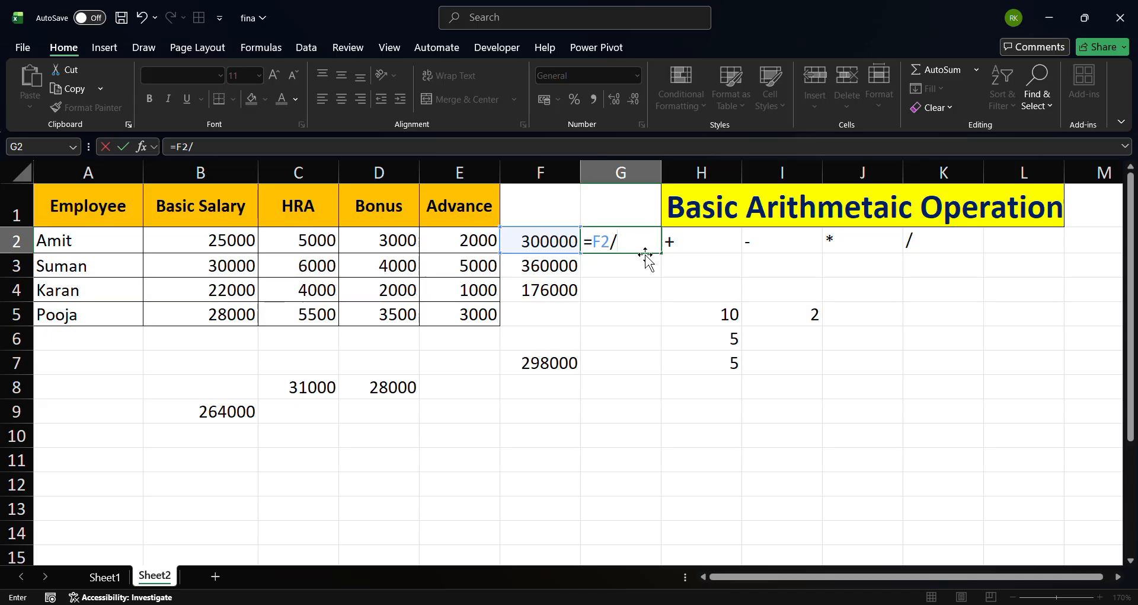
{"action": "type", "text": "12"}
{"action": "key", "text": "Return"}
{"action": "left_click", "coordinate": [646, 248]}
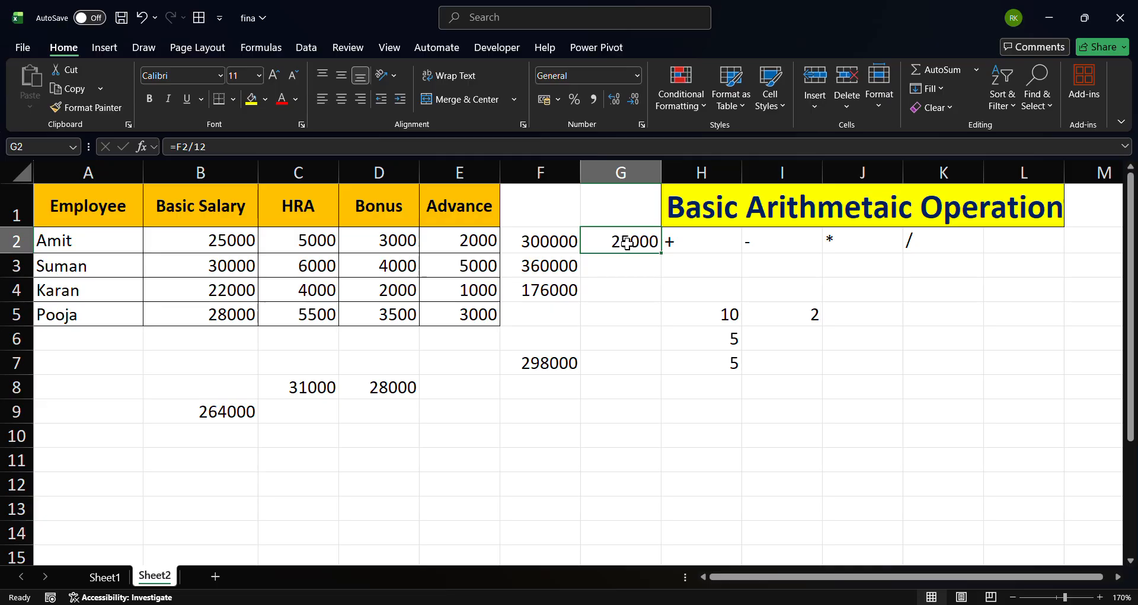
In G3, enter a formula dividing Suman's annual amount in F3 by 12: =F3/12
{"action": "left_click", "coordinate": [204, 243]}
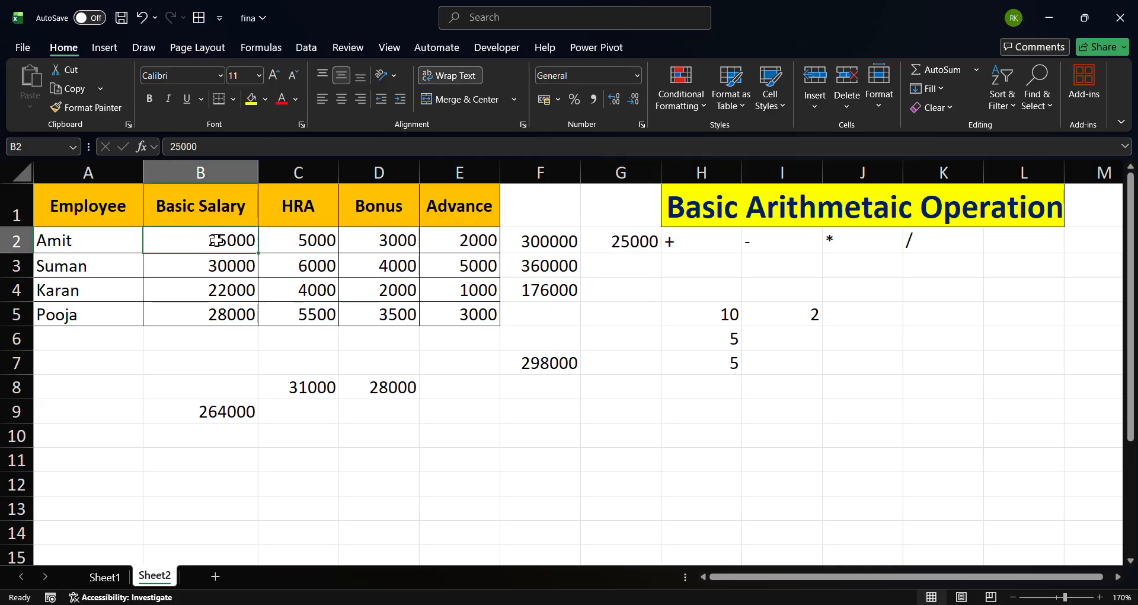
{"action": "left_click", "coordinate": [626, 237]}
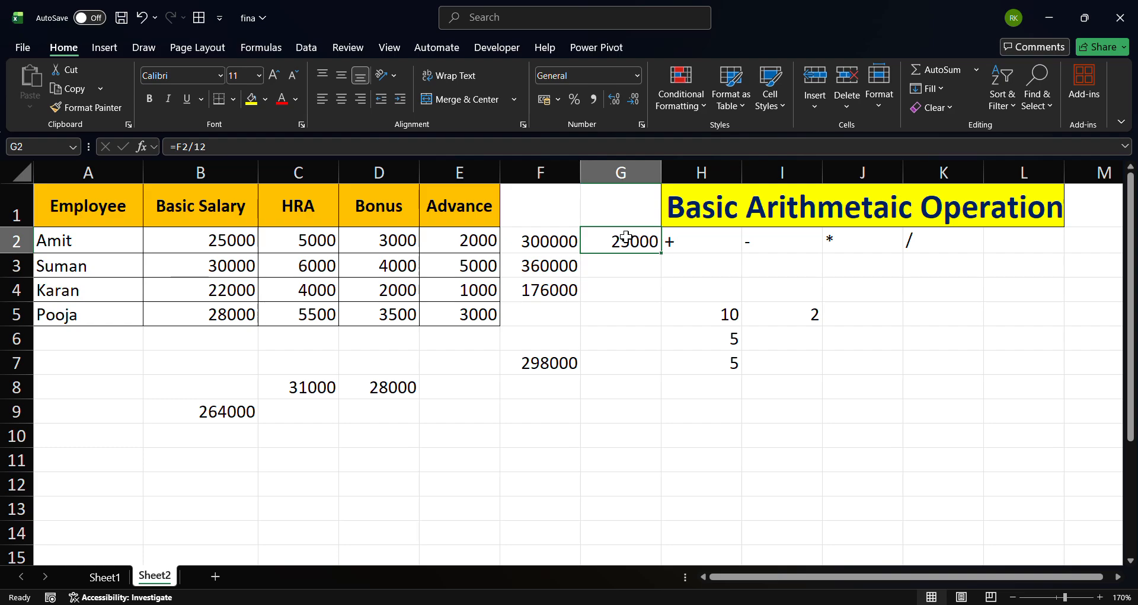
{"action": "left_click", "coordinate": [622, 268]}
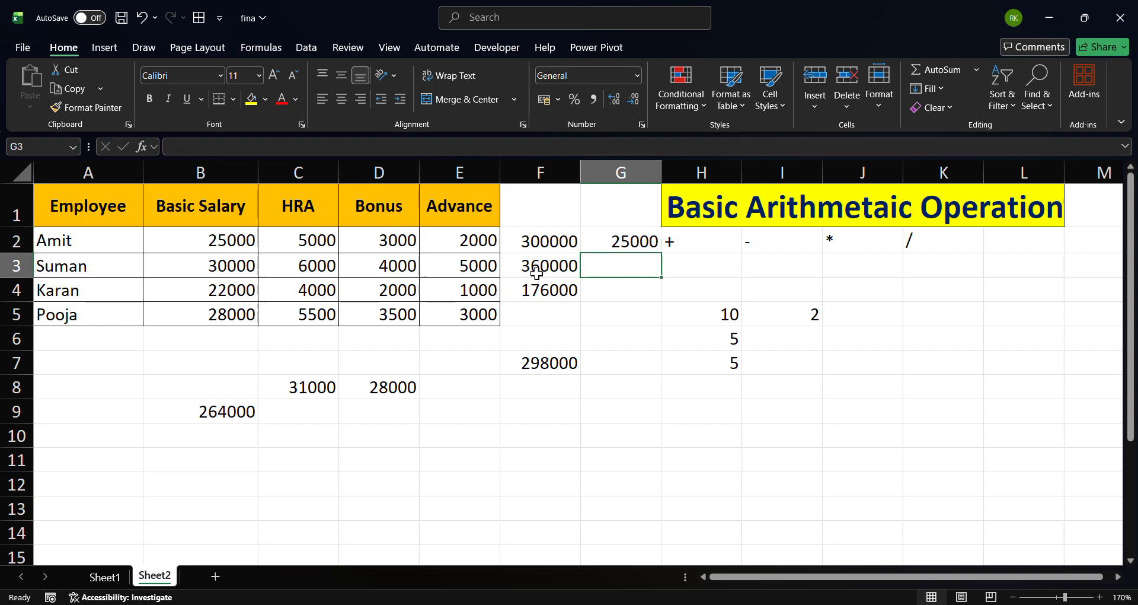
{"action": "double_click", "coordinate": [619, 260]}
{"action": "type", "text": "="}
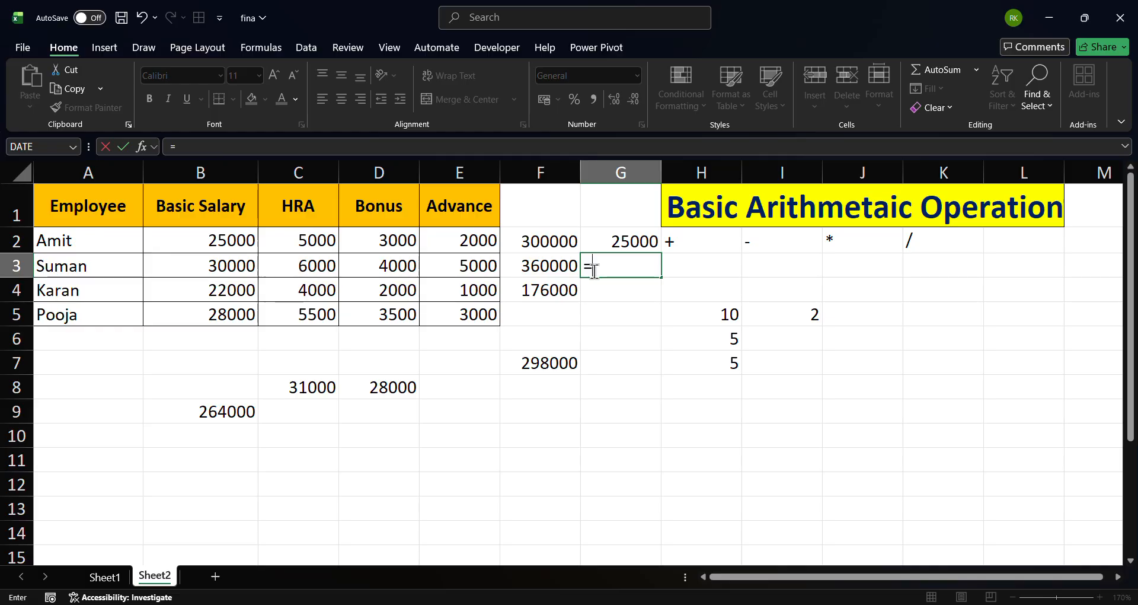
{"action": "left_click", "coordinate": [543, 266]}
{"action": "type", "text": "/12"}
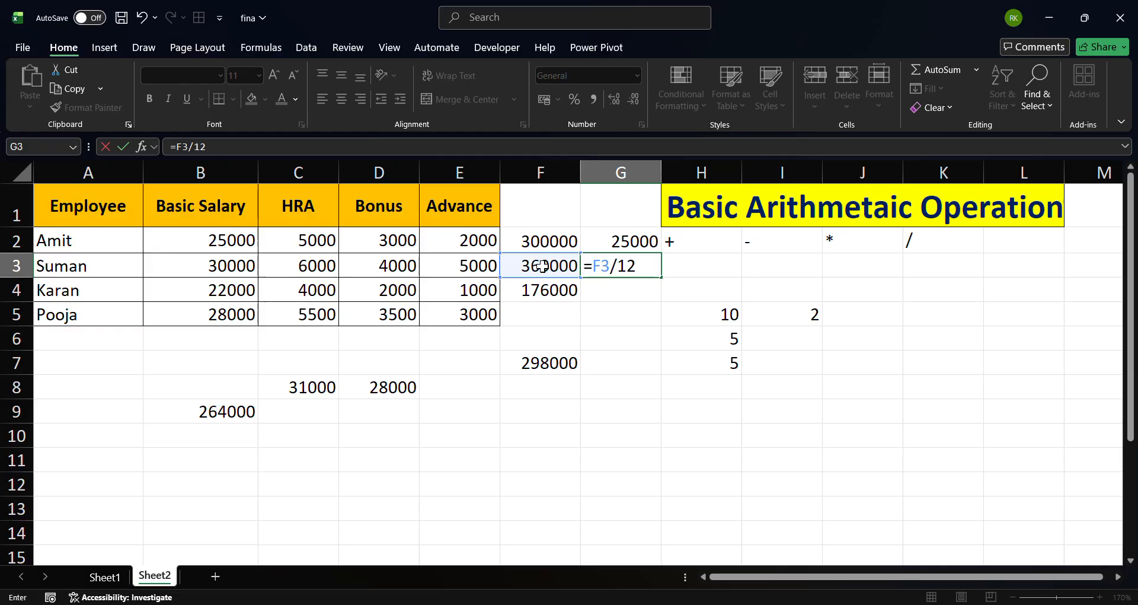
{"action": "key", "text": "Return"}
{"action": "left_click", "coordinate": [584, 265]}
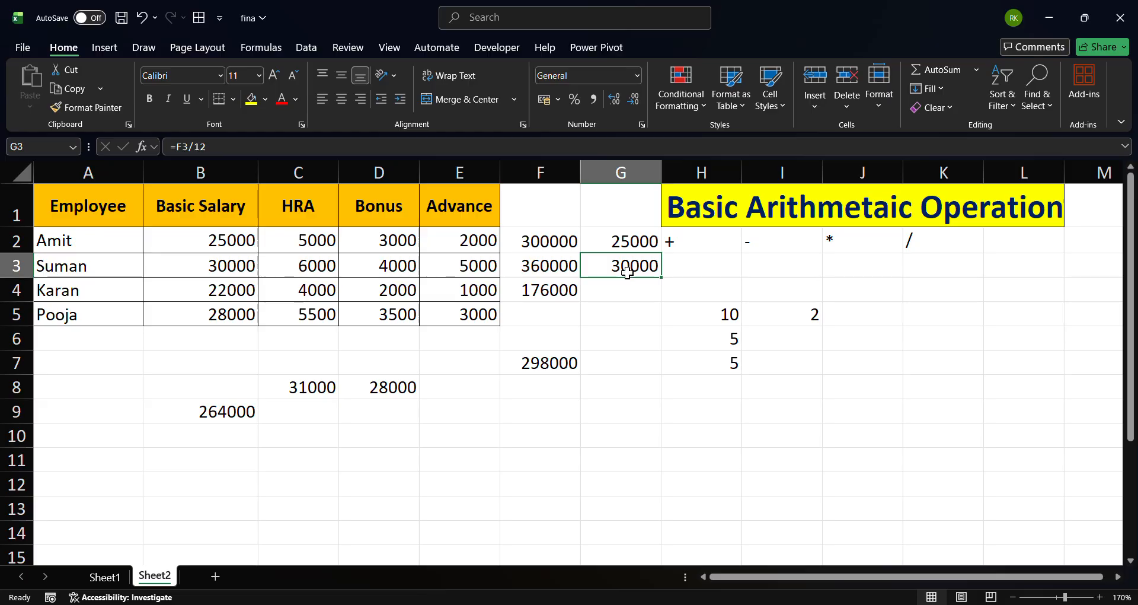